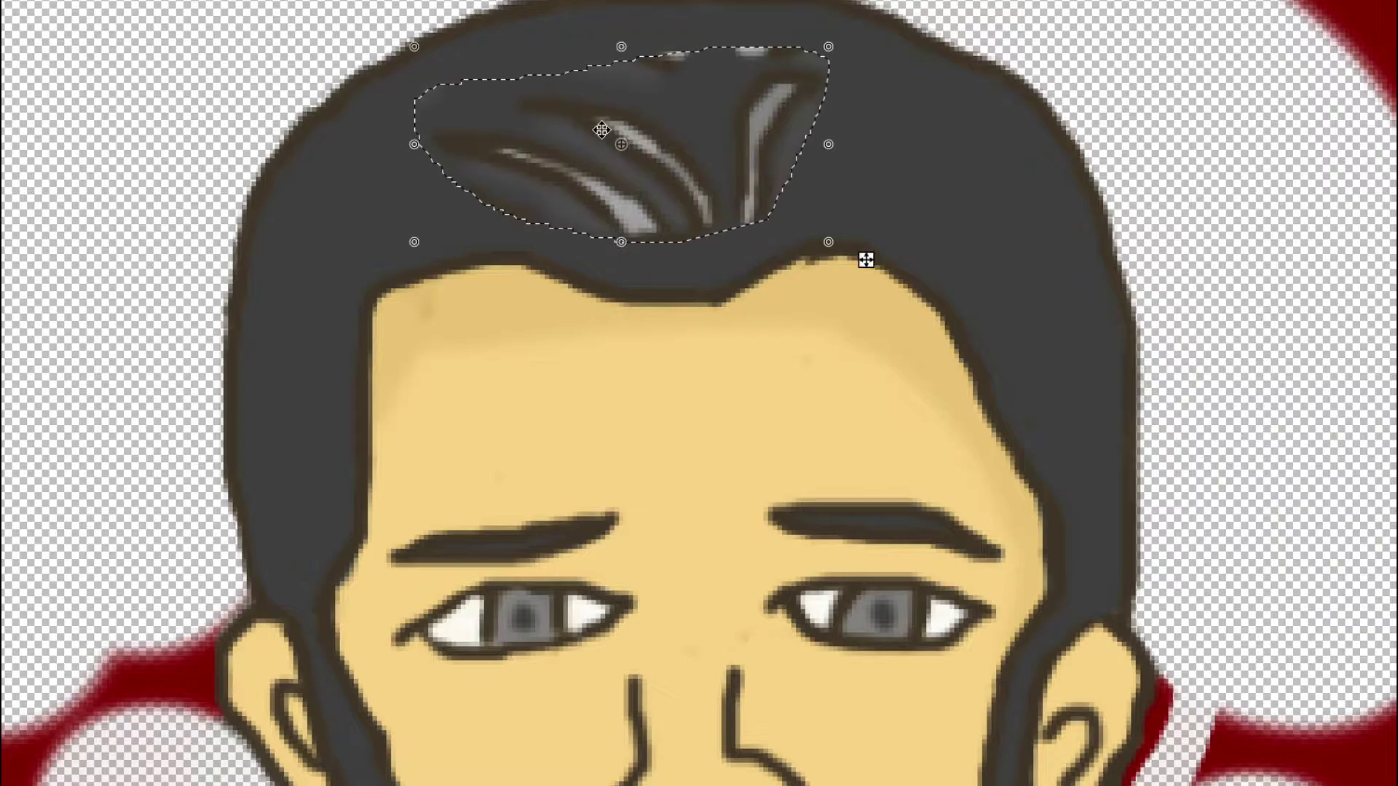
Place the copied patch of hair strands on the smooth hair, rotated to sit just above the centre of the forehead hairline.
left_click_drag(864, 256, 865, 275)
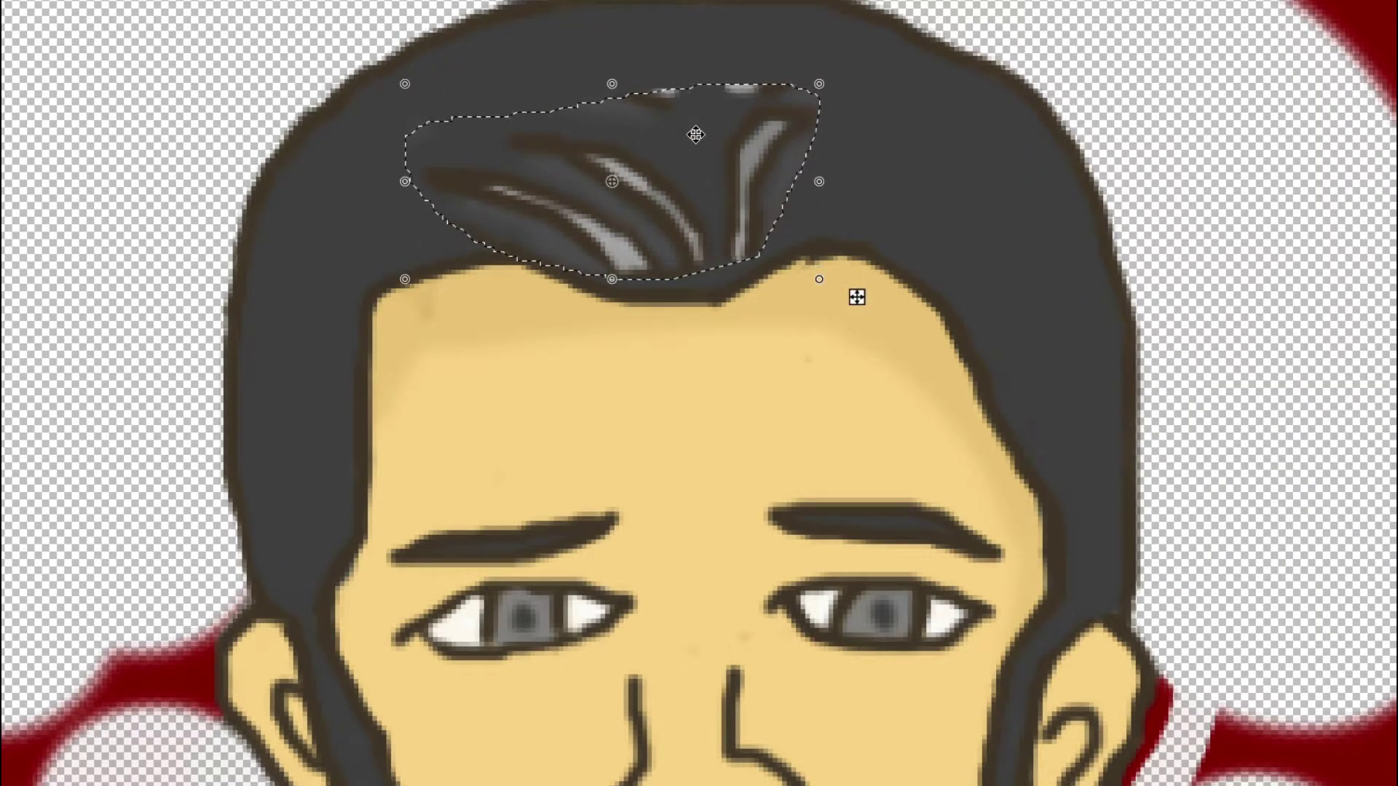
mouse_move(696, 135)
left_mouse_down()
mouse_move(711, 150)
mouse_move(686, 148)
left_mouse_up()
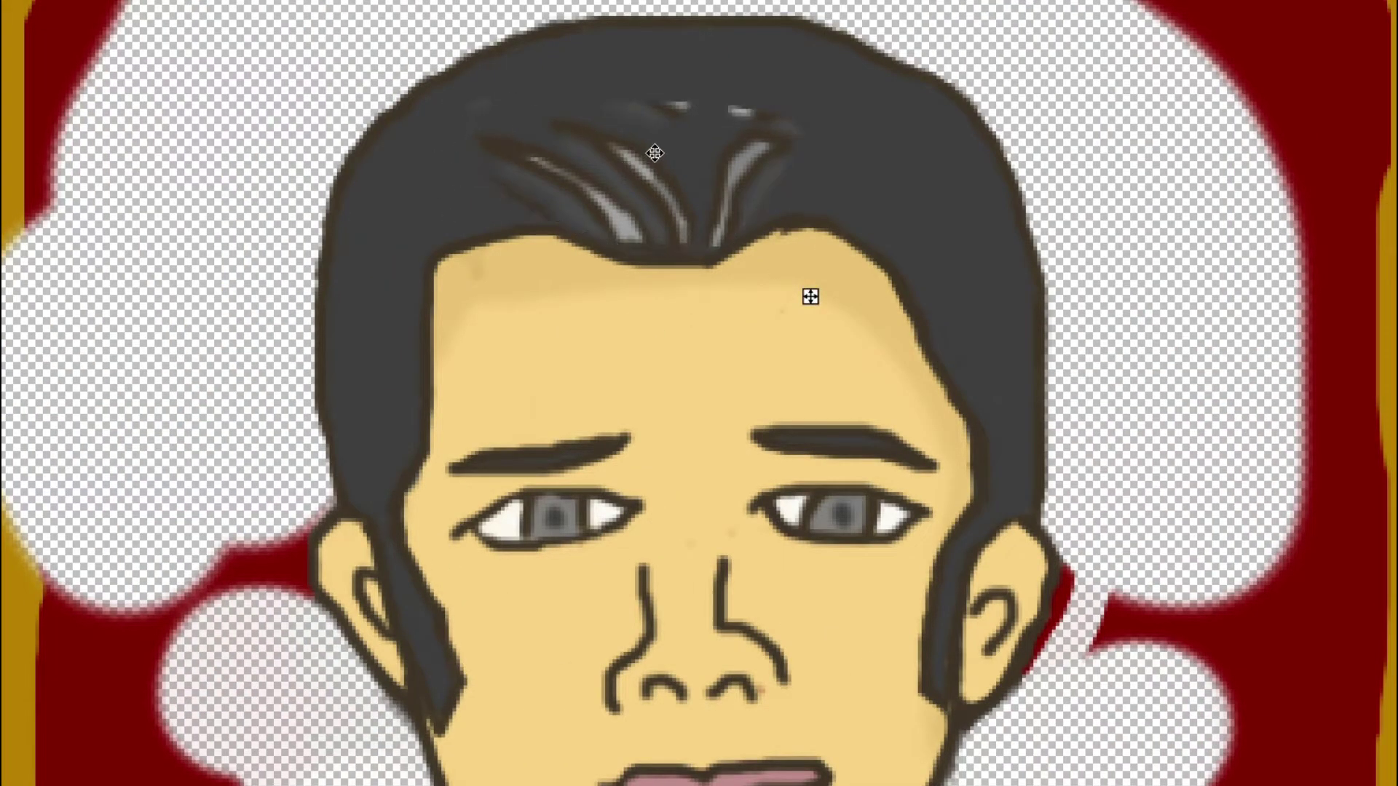
mouse_move(654, 146)
left_mouse_down()
mouse_move(650, 135)
mouse_move(653, 153)
left_mouse_up()
left_click_drag(810, 296, 810, 292)
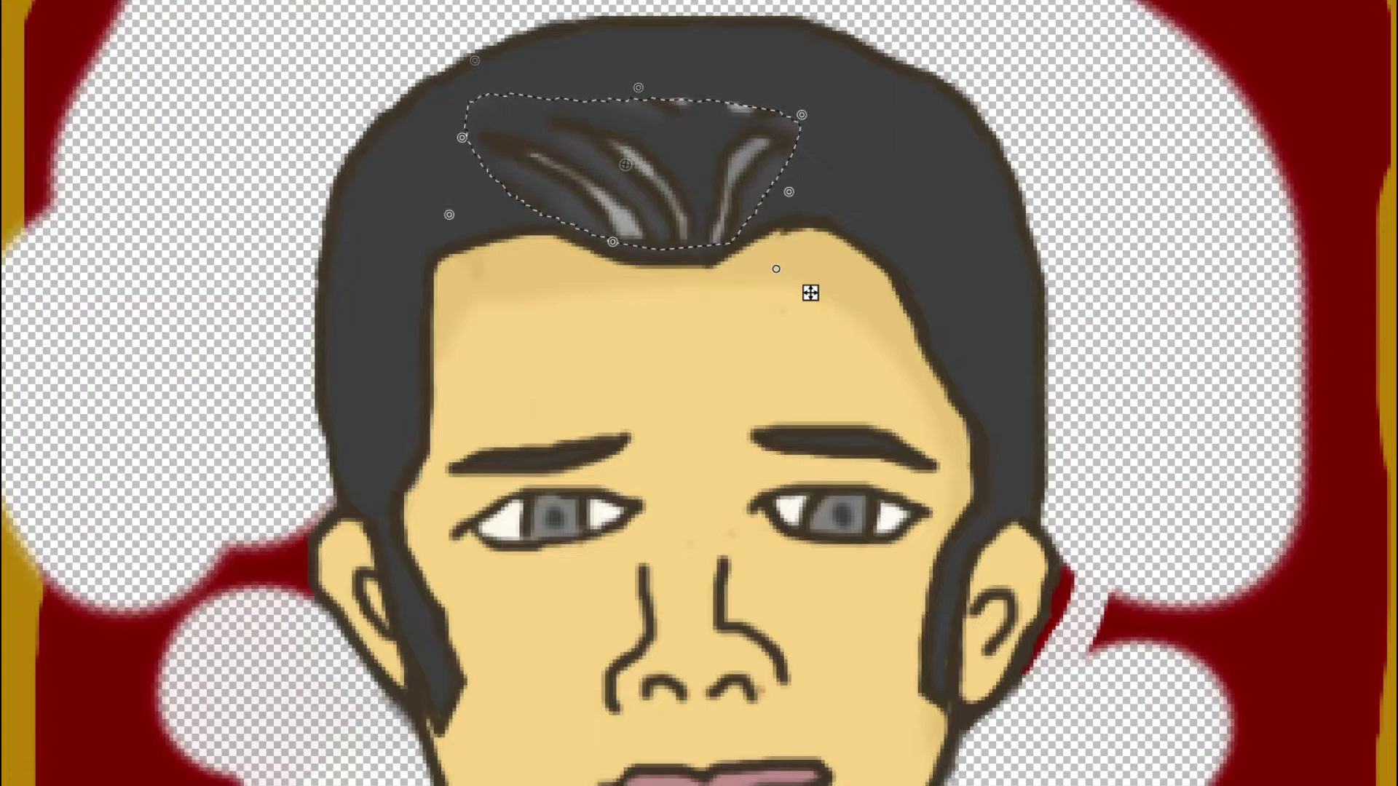
Replace the patch's selection with a wide rectangular selection covering the hair and upper face.
key("k")
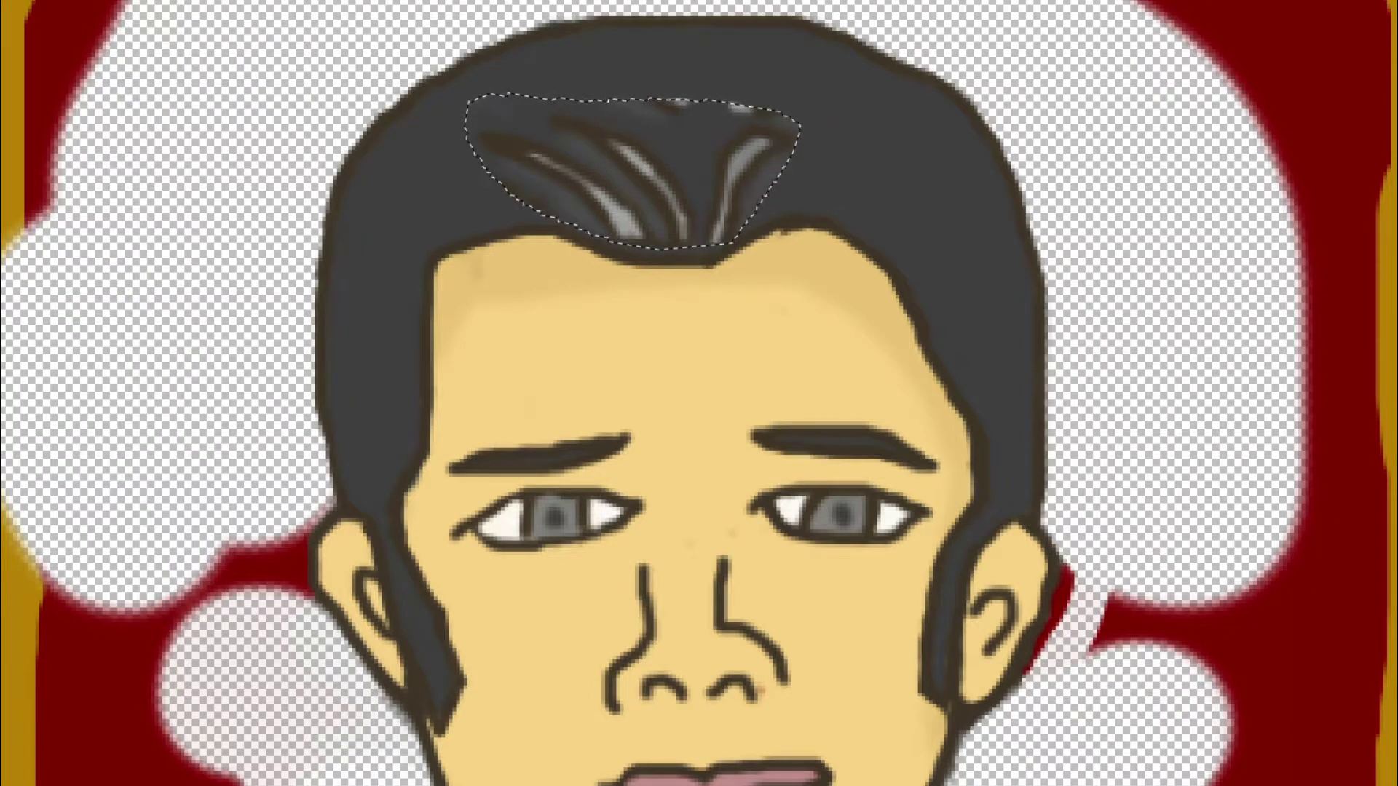
key("s")
left_click_drag(129, 32, 1391, 659)
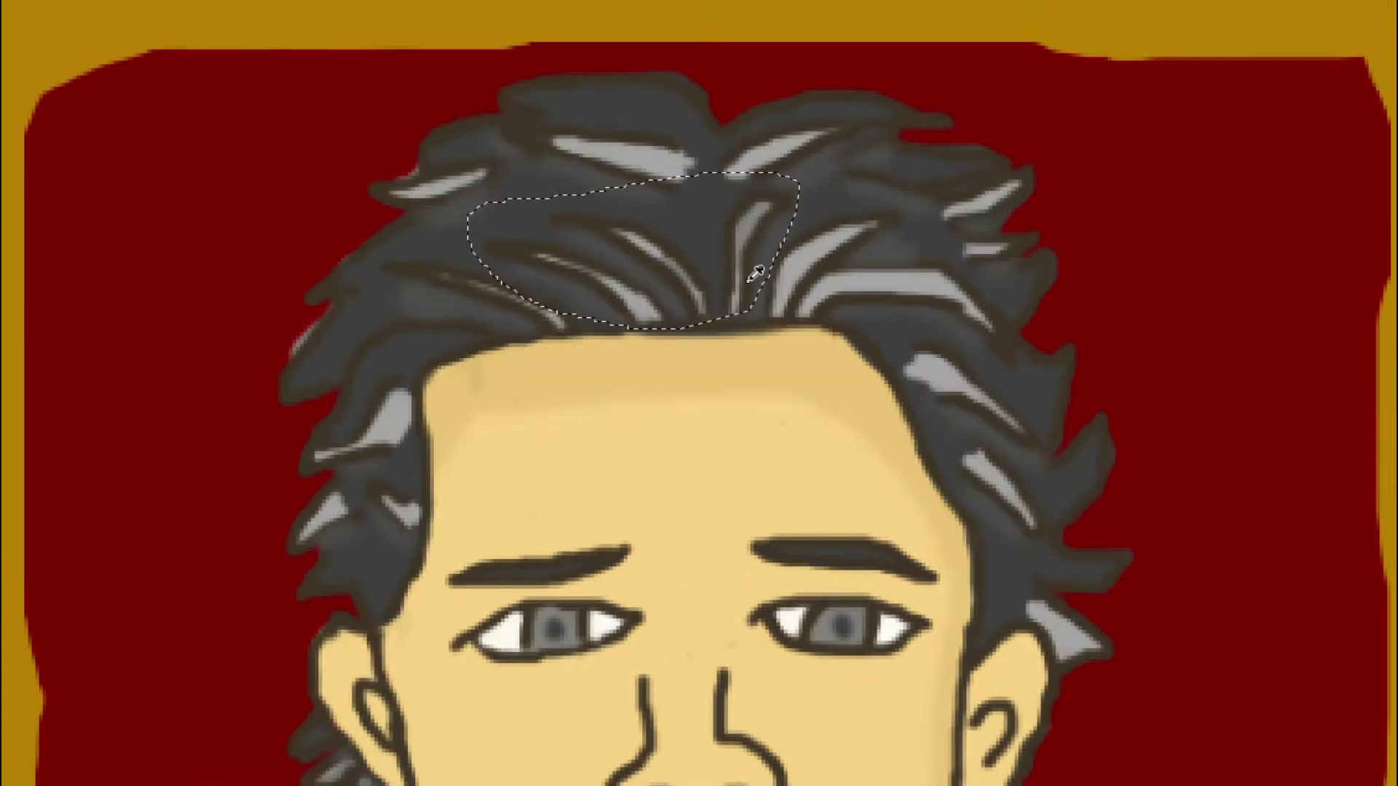
Paint dark brown outlines along the hair strands above the forehead, using the original hairstyle as reference.
key("ctrl+plus")
key("ctrl+plus")
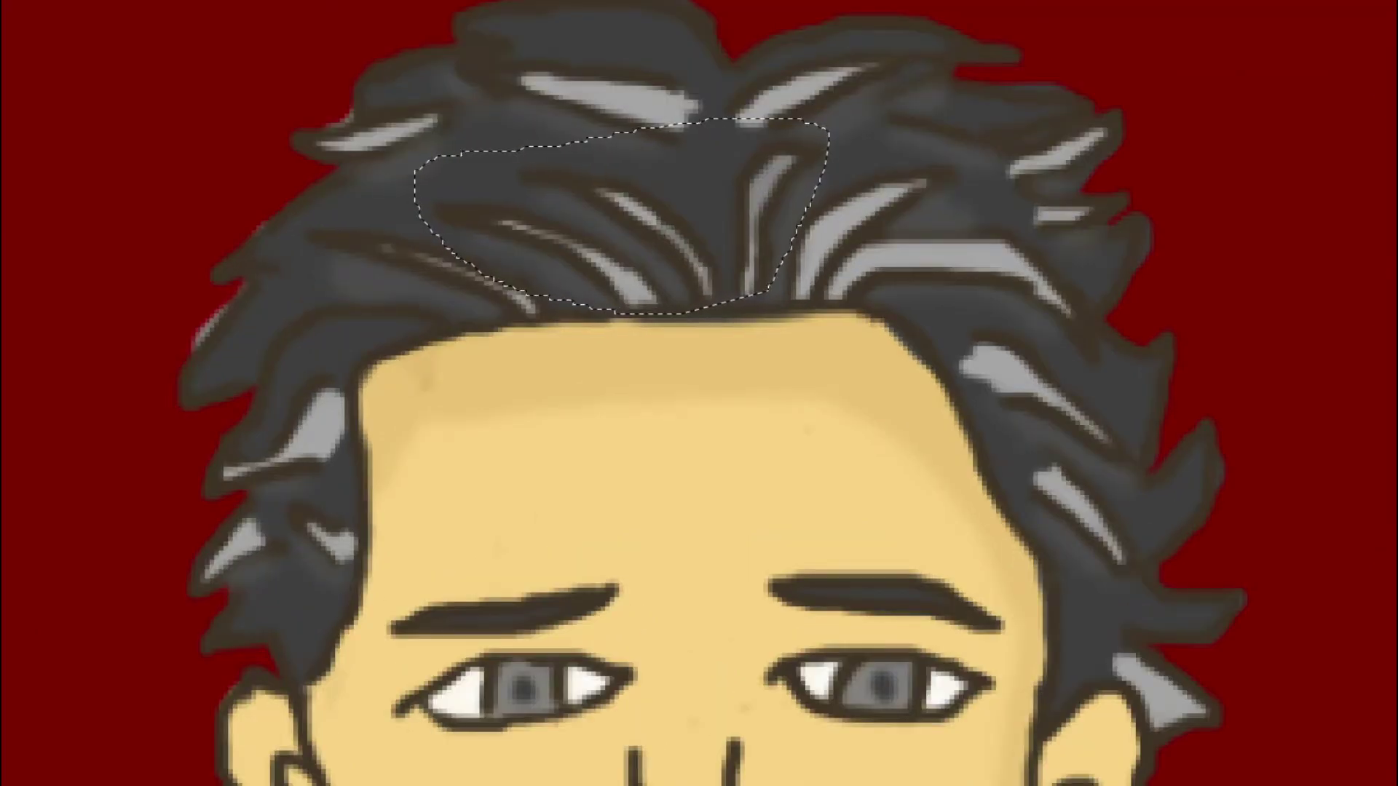
key("ctrl+plus")
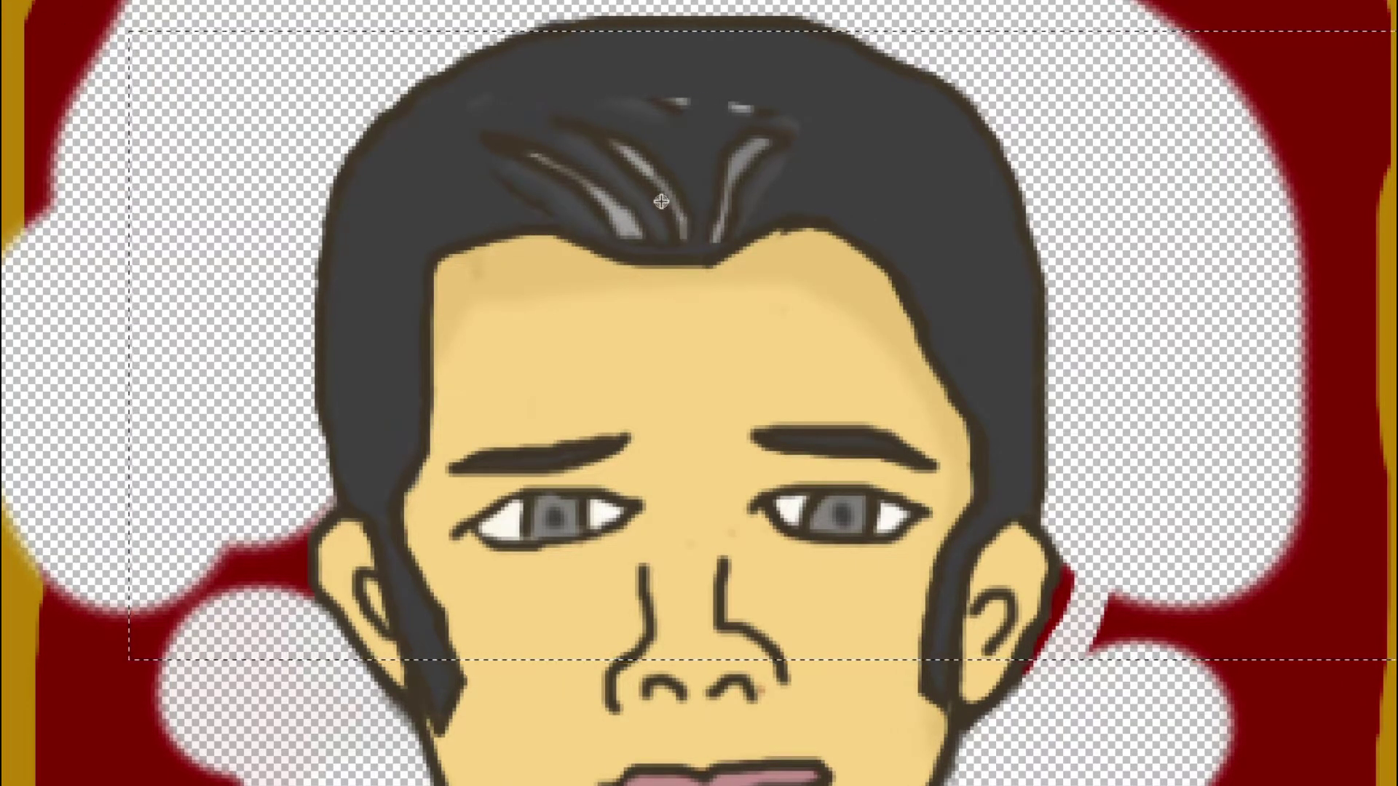
mouse_move(739, 205)
left_mouse_down()
mouse_move(826, 135)
mouse_move(758, 136)
mouse_move(717, 171)
left_mouse_up()
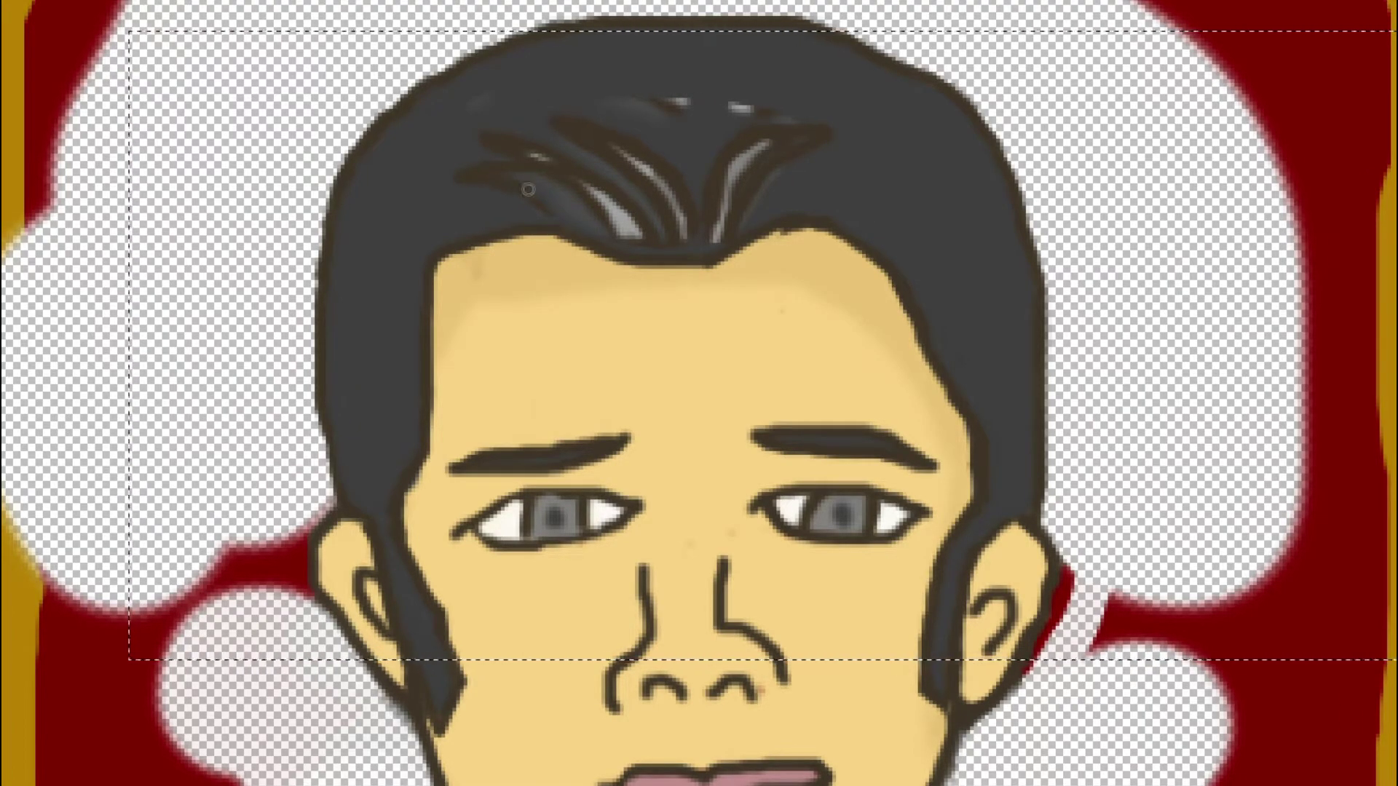
left_click_drag(528, 189, 619, 234)
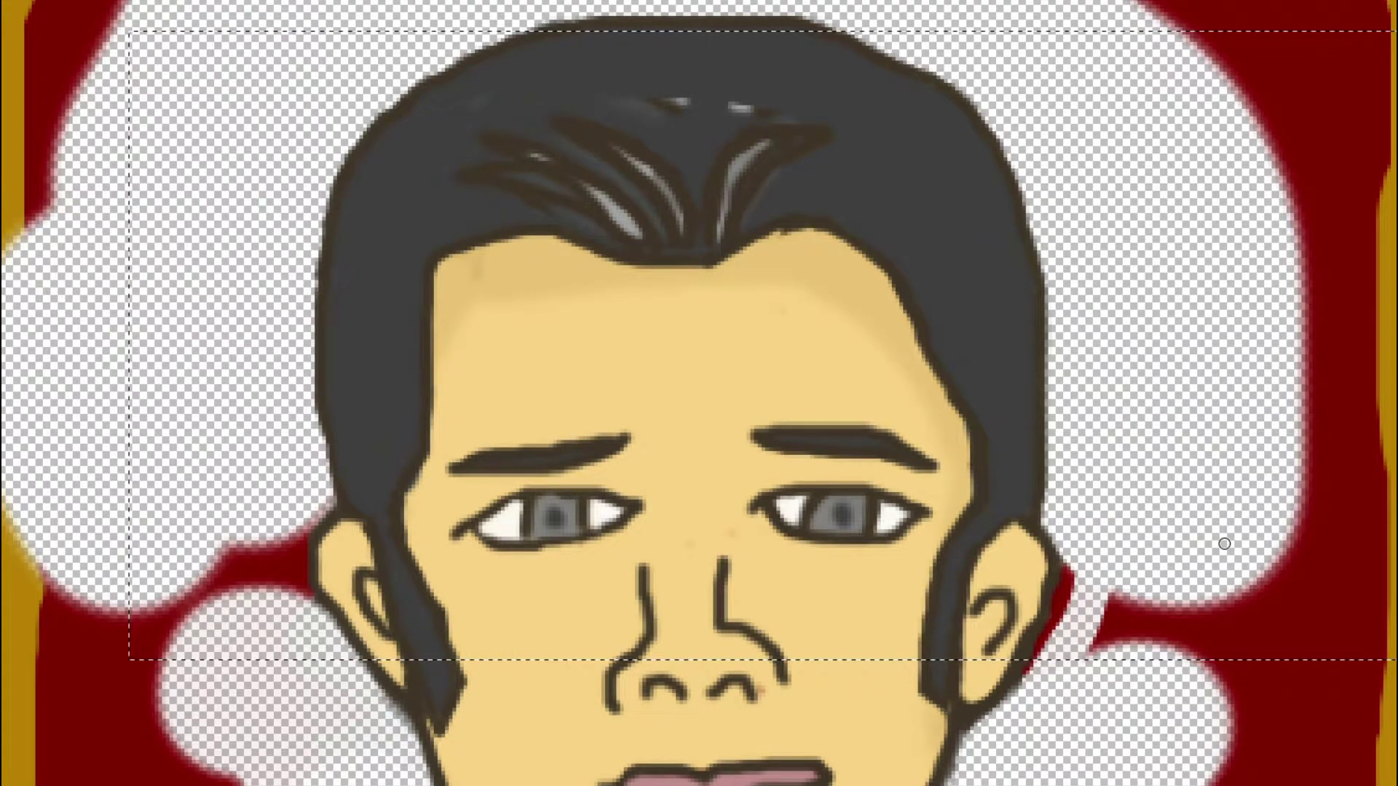
Cover the patch's light highlights and leftovers with the dark grey hair colour, keeping only the brown strand outlines.
key("Delete")
scroll(1055, 514, "up", 3)
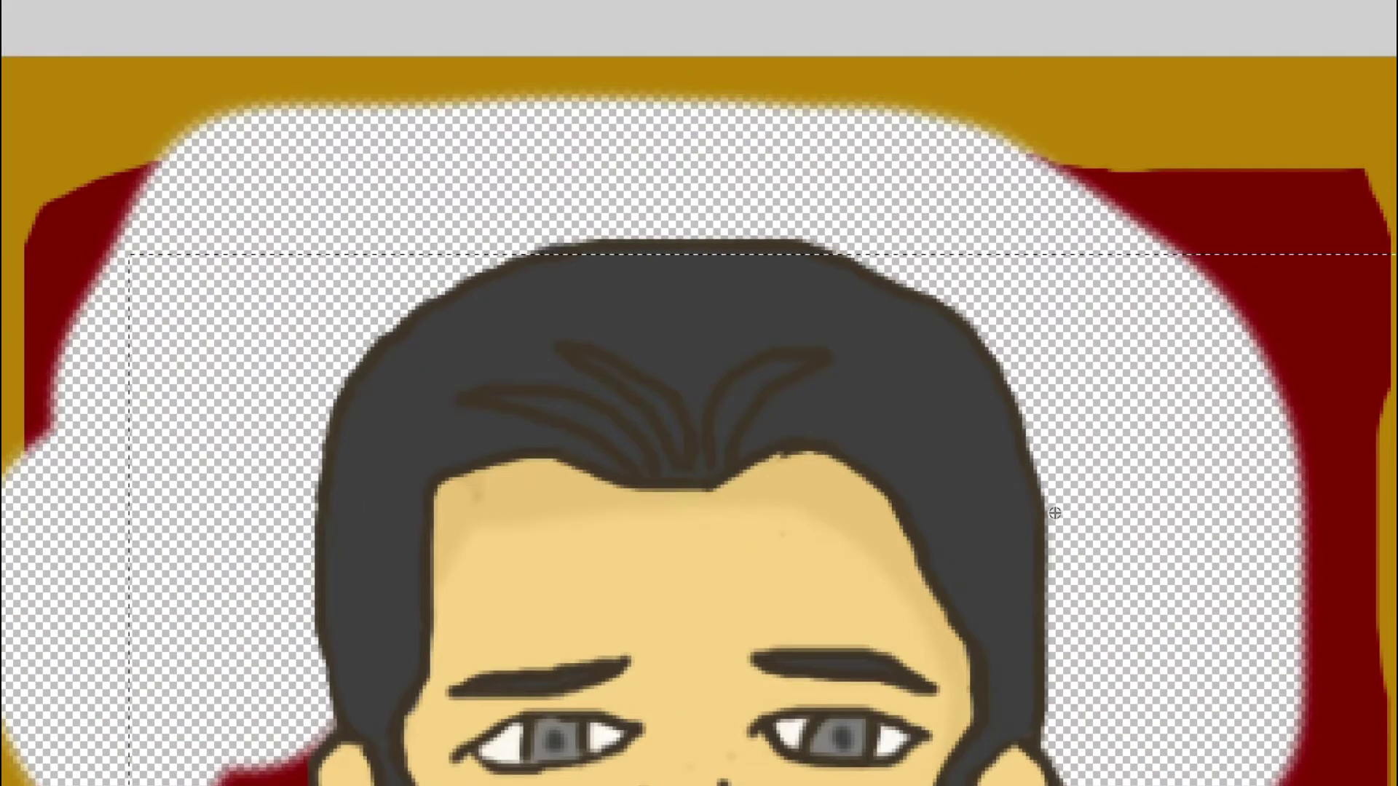
scroll(917, 507, "down", 3)
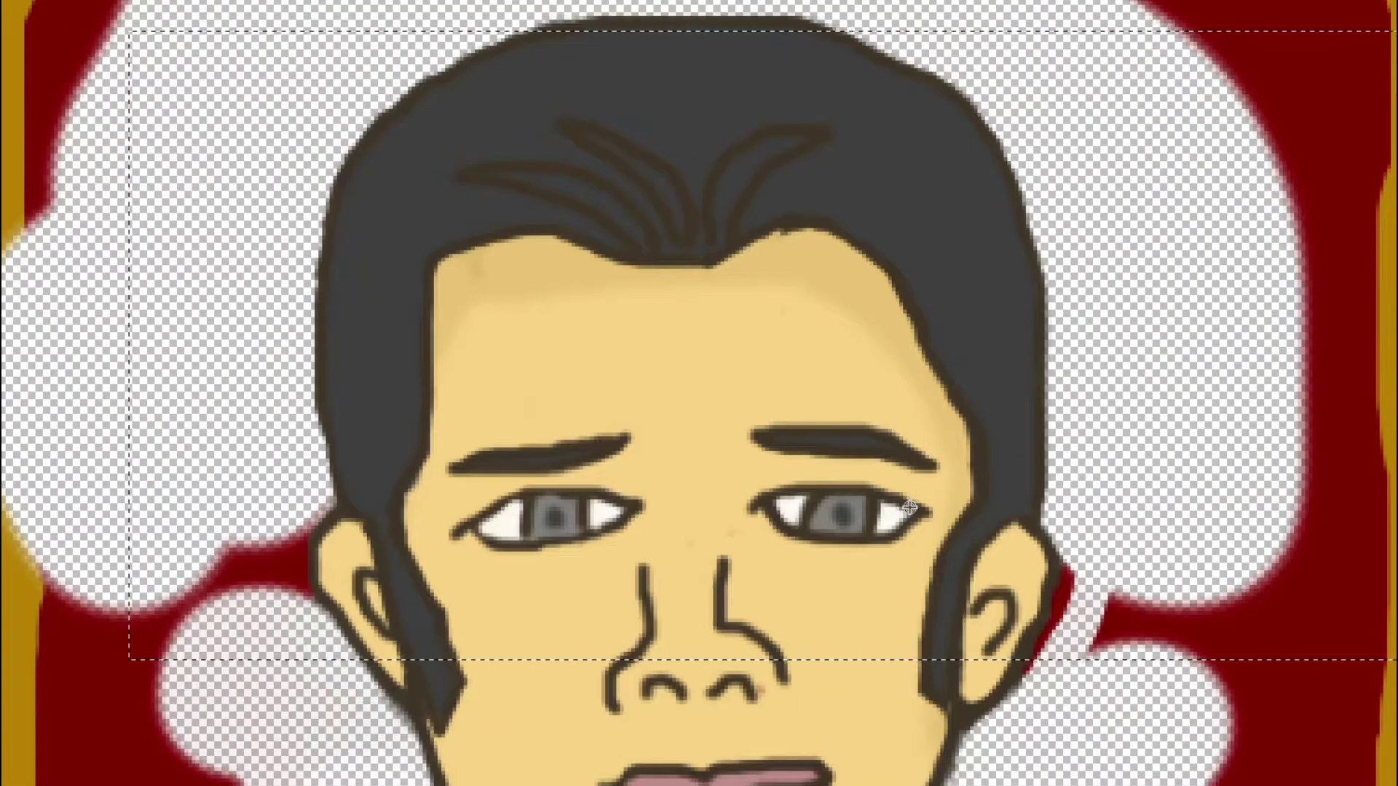
scroll(909, 508, "up", 3)
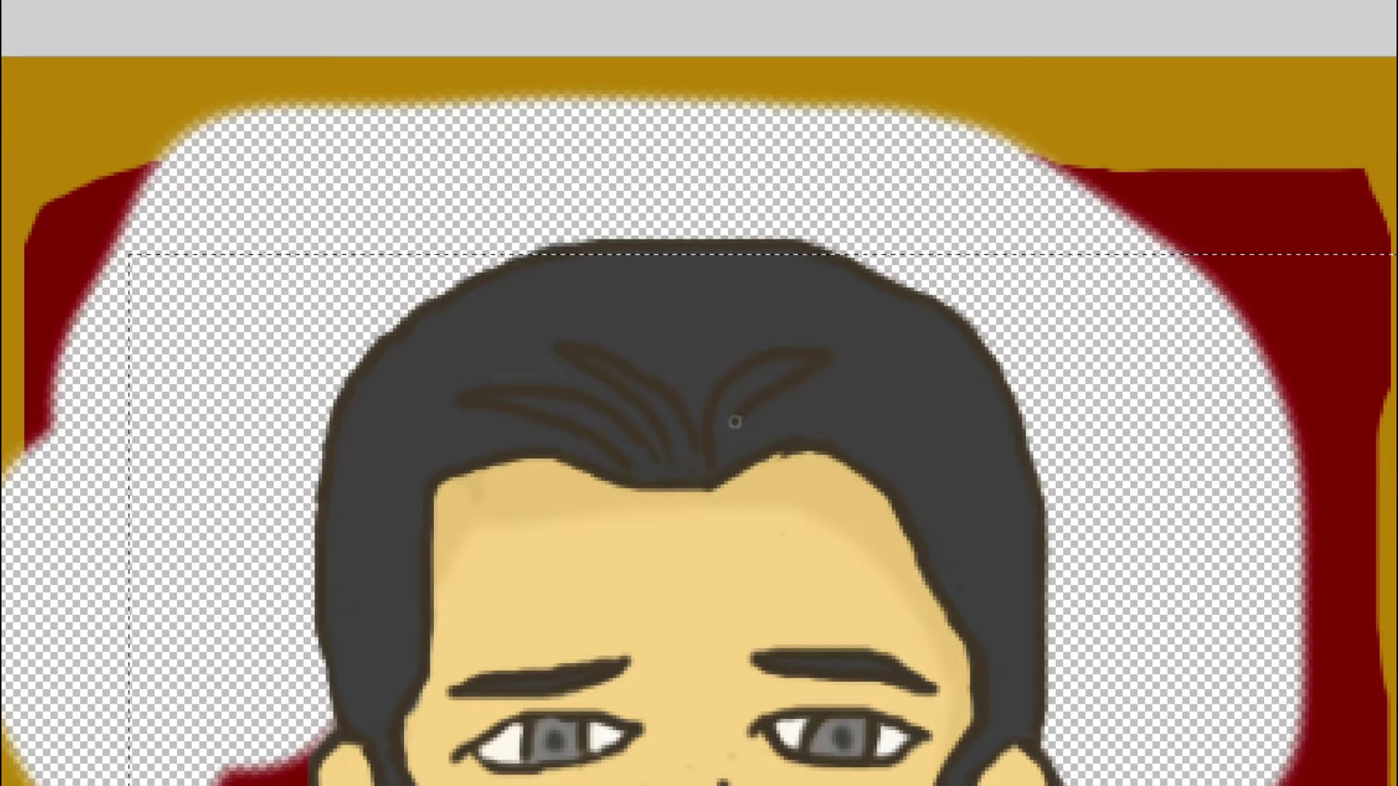
key("v")
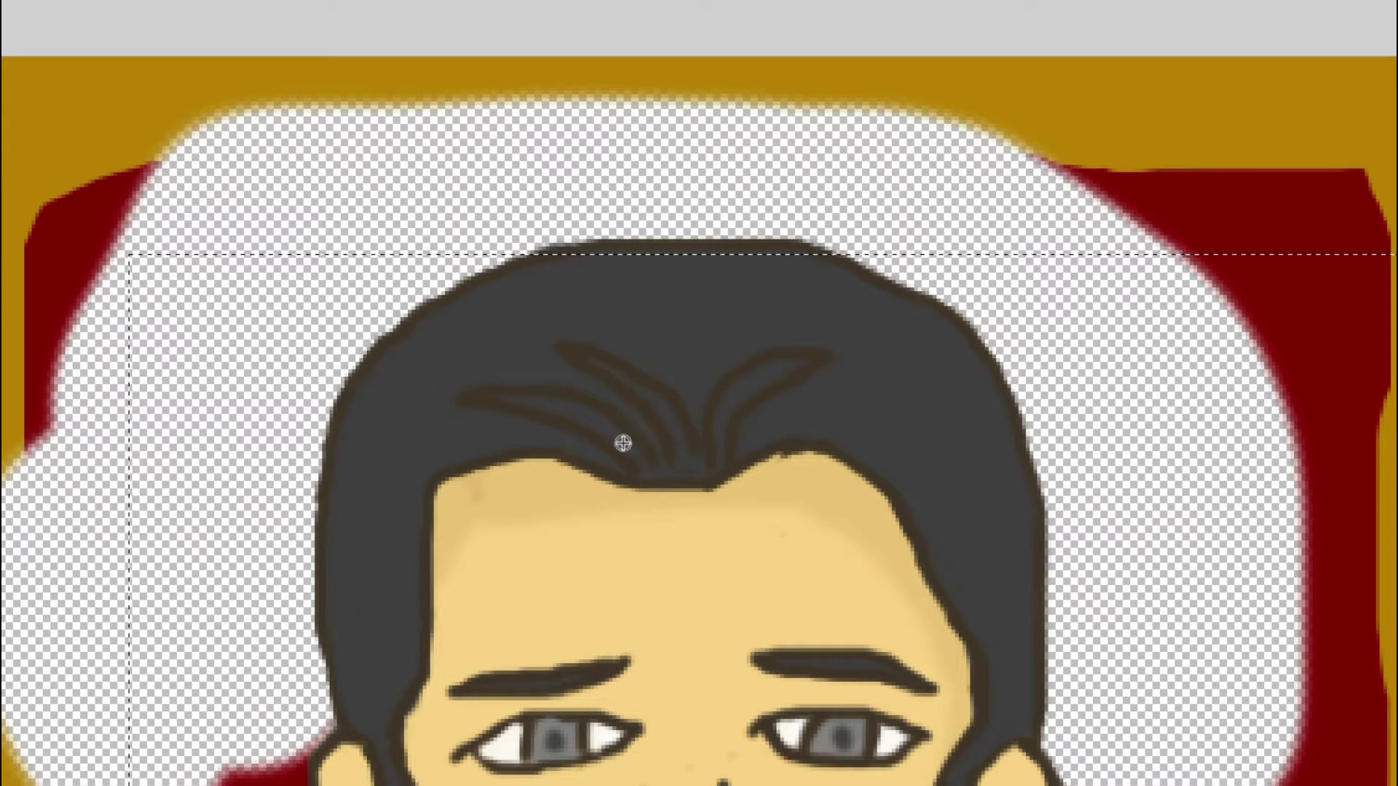
Paint light grey highlights inside the three outlined hair strands above the forehead.
mouse_move(641, 468)
left_mouse_down()
mouse_move(583, 413)
mouse_move(503, 401)
left_mouse_up()
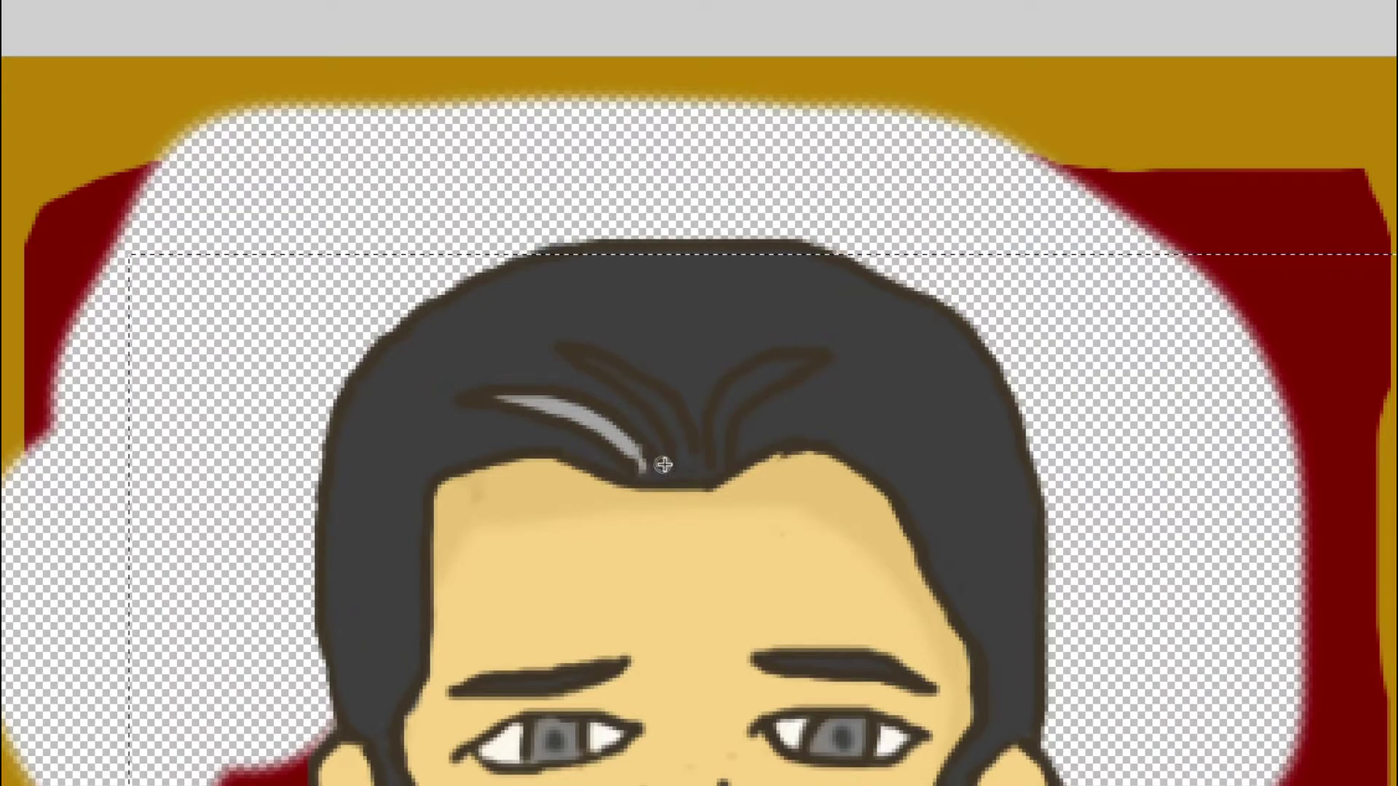
mouse_move(683, 457)
left_mouse_down()
mouse_move(641, 395)
mouse_move(589, 360)
mouse_move(673, 418)
mouse_move(686, 466)
left_mouse_up()
mouse_move(761, 367)
left_mouse_down()
mouse_move(715, 400)
mouse_move(708, 470)
left_mouse_up()
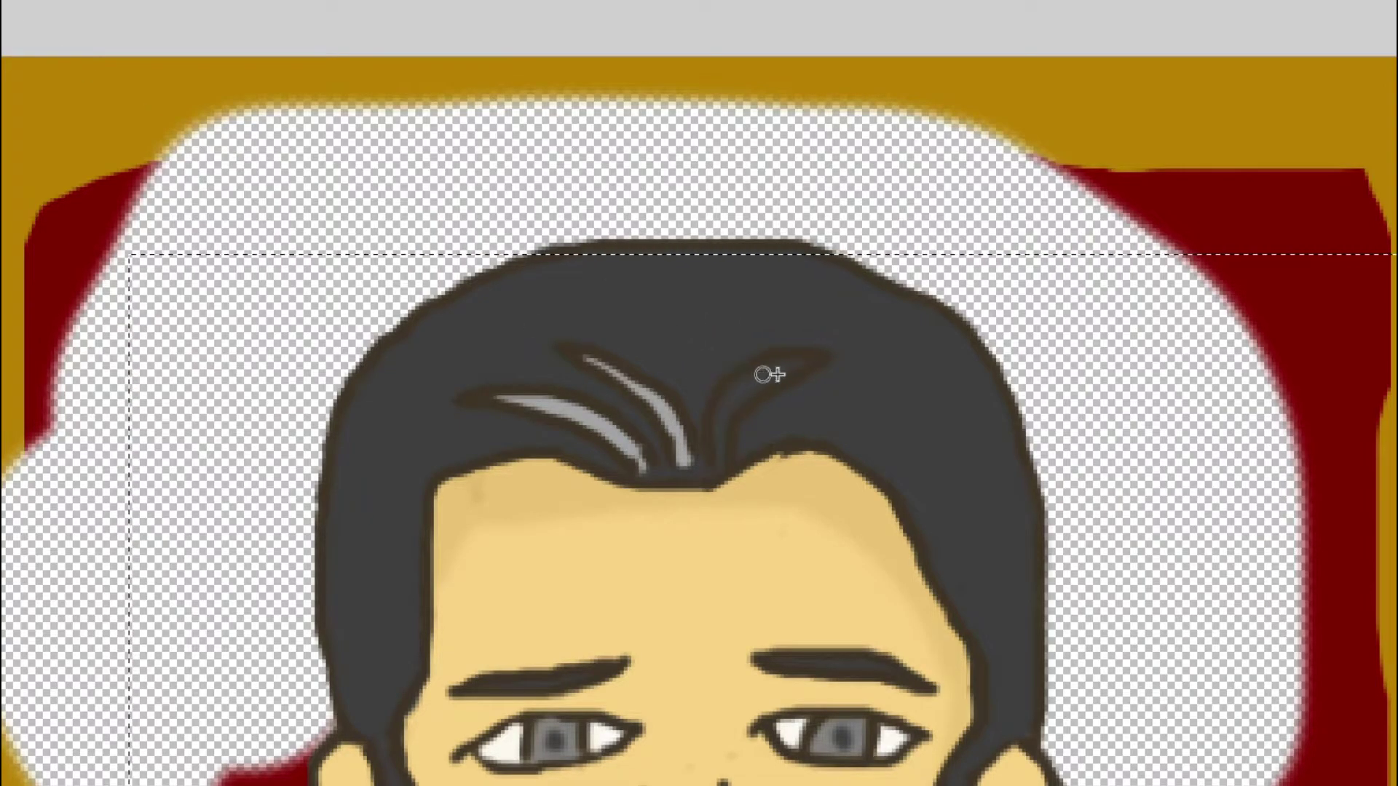
mouse_move(804, 359)
left_mouse_down()
mouse_move(765, 370)
mouse_move(719, 455)
mouse_move(751, 385)
left_mouse_up()
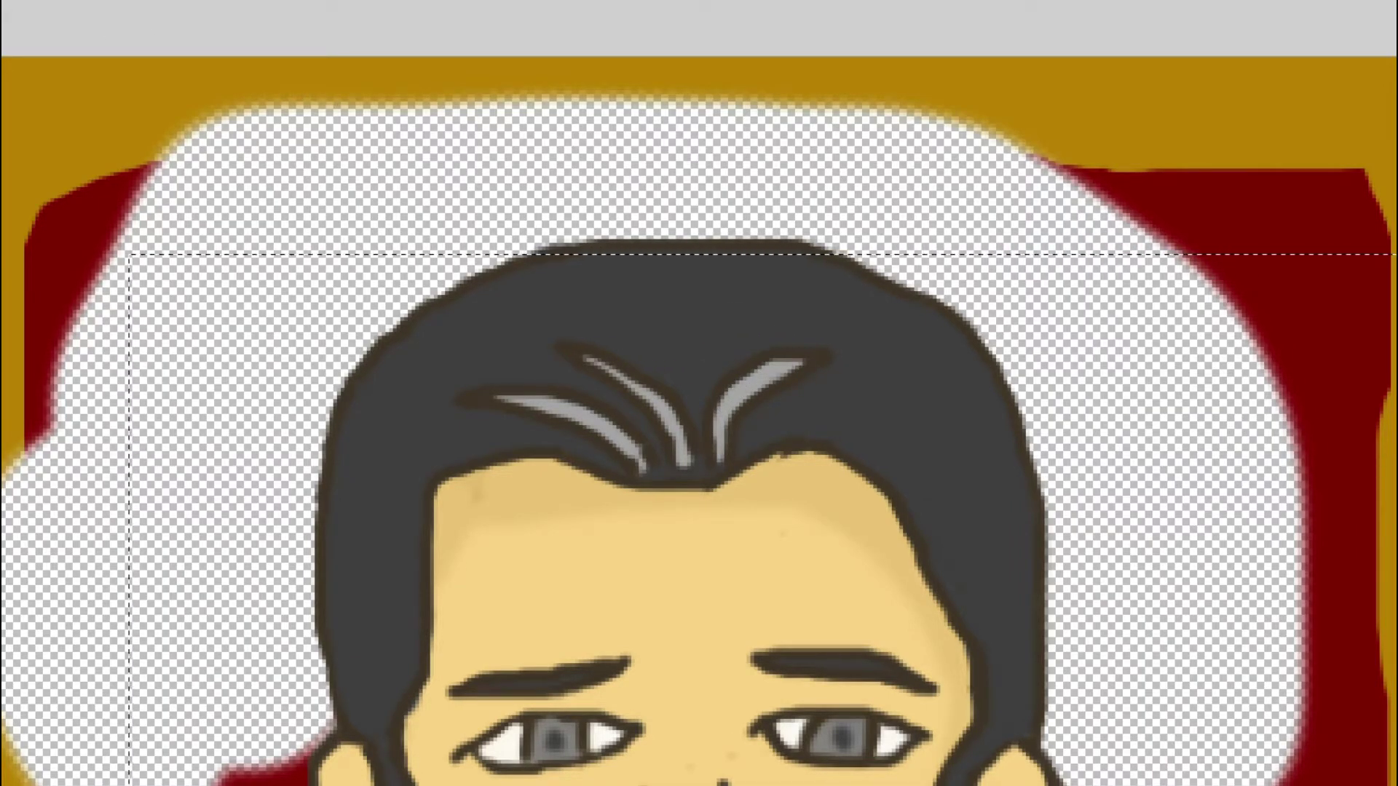
Narrow the grey highlight of the right-hand strand by painting the dark hair colour along its lower edge.
mouse_move(818, 371)
left_mouse_down()
mouse_move(742, 391)
mouse_move(794, 370)
mouse_move(732, 417)
left_mouse_up()
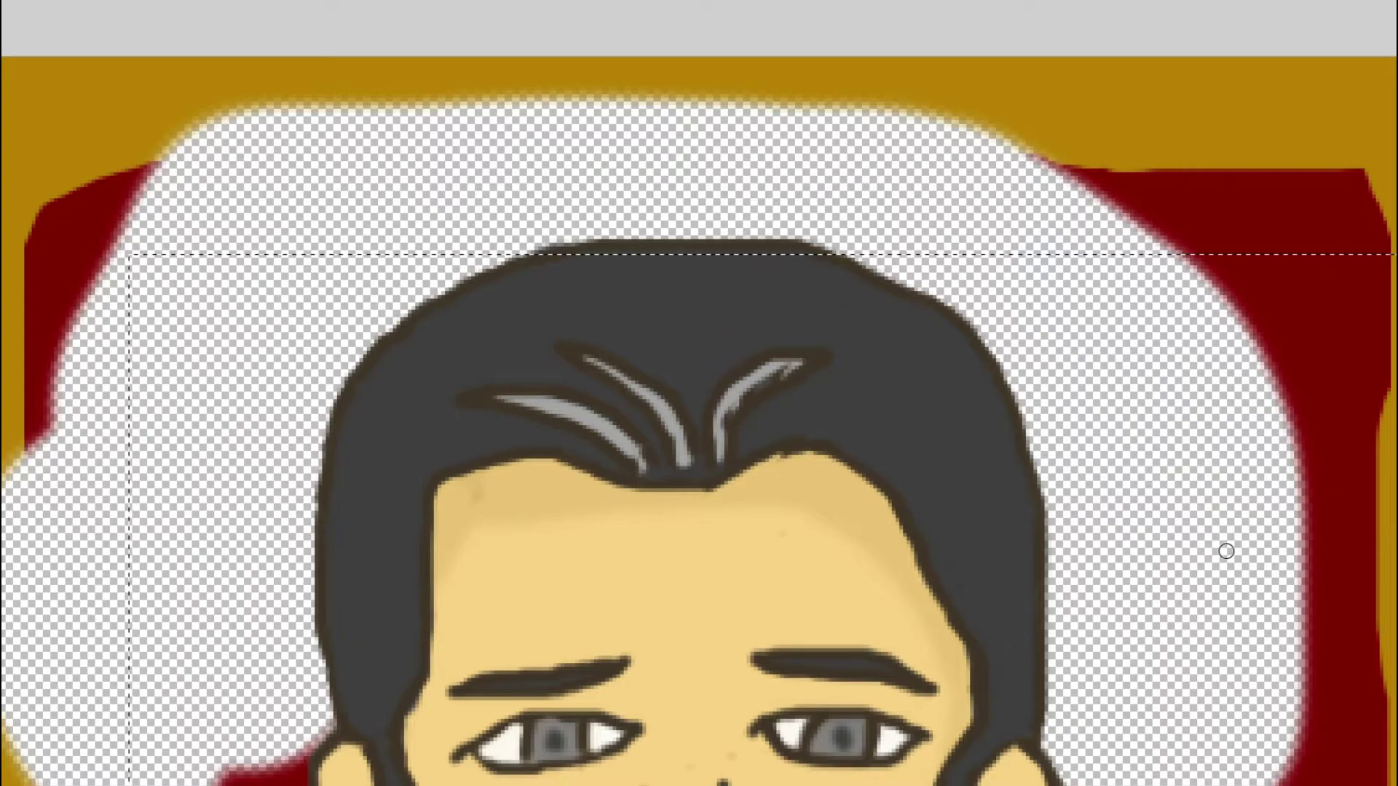
left_click_drag(795, 374, 744, 410)
left_click_drag(735, 411, 728, 433)
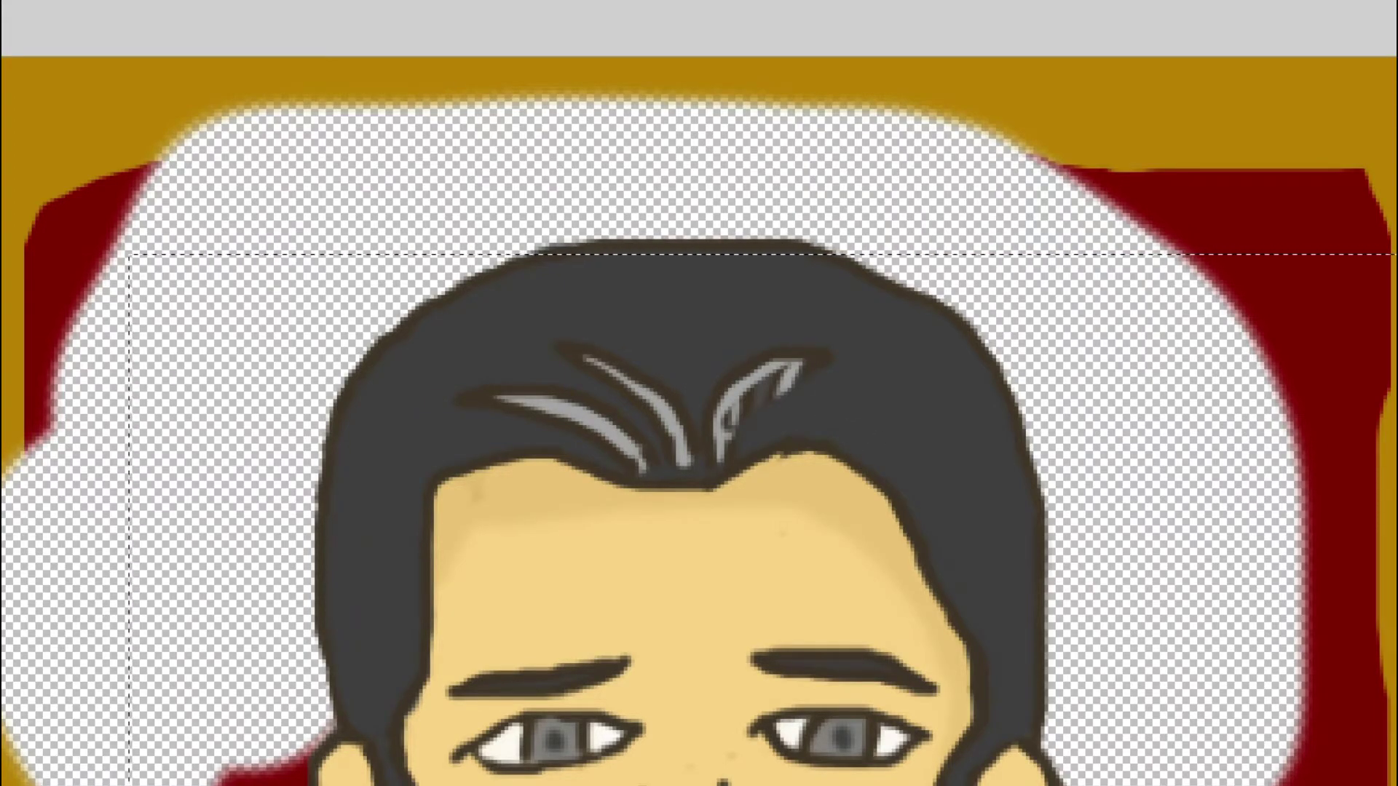
mouse_move(783, 387)
left_mouse_down()
mouse_move(726, 444)
mouse_move(780, 391)
left_mouse_up()
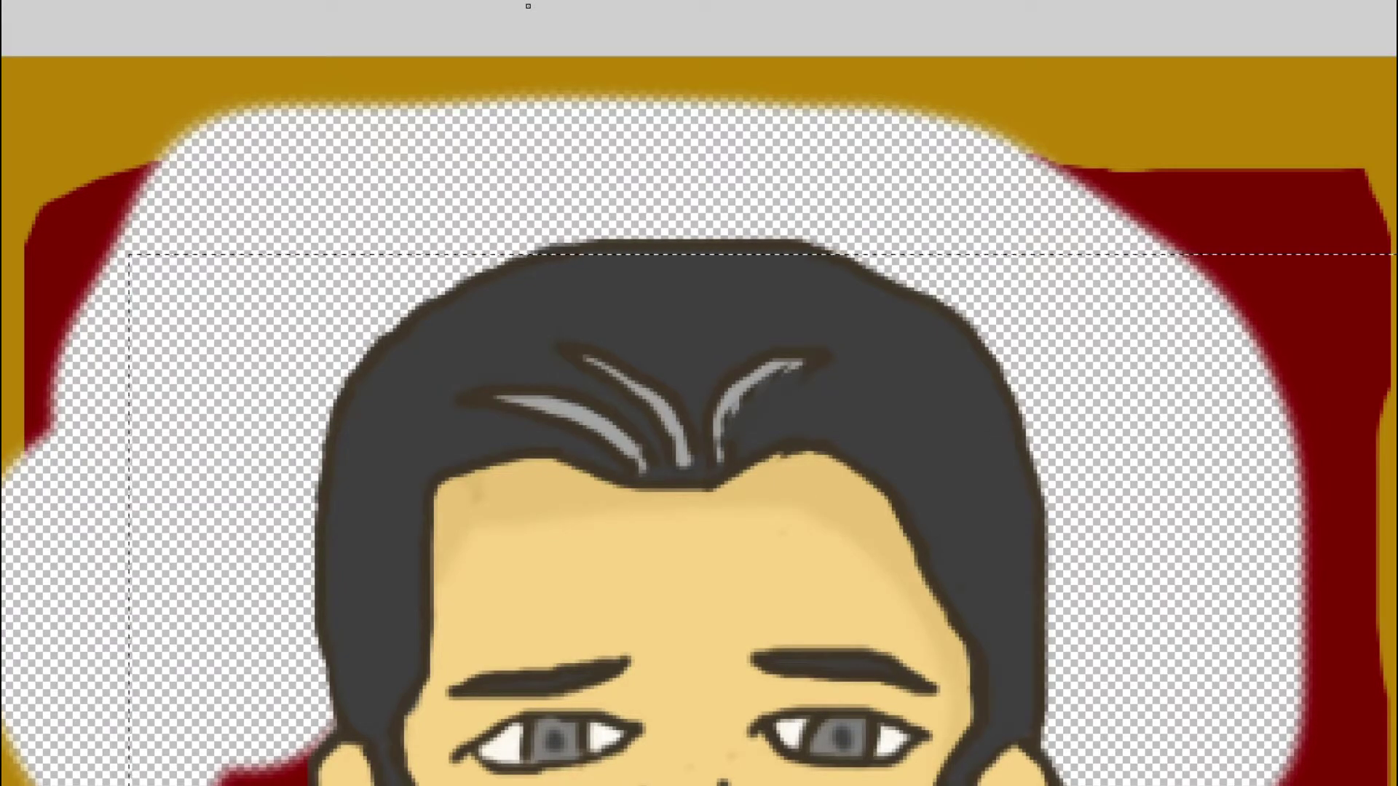
Repaint the brown outline along the lower edge of the right-hand strand up to its tip.
key("ctrl+plus")
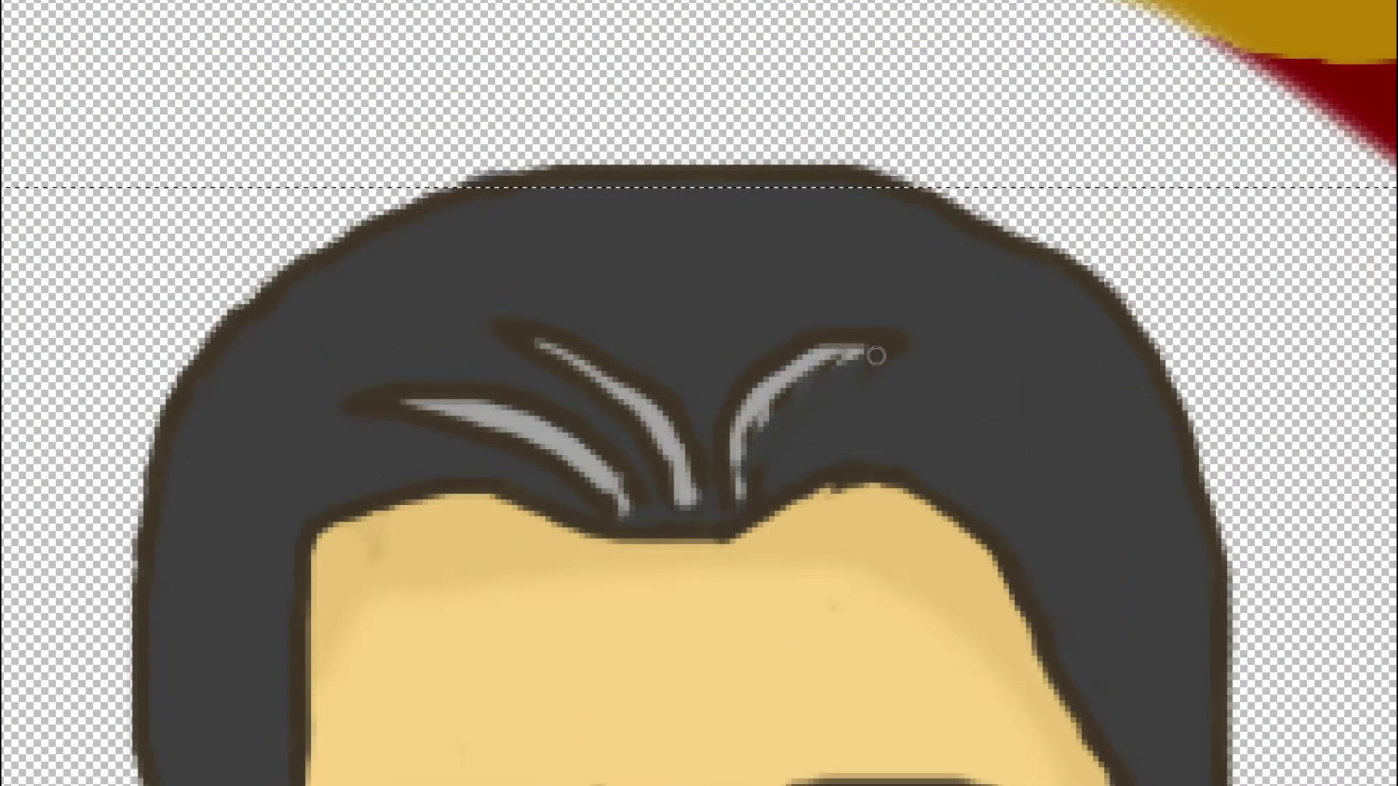
mouse_move(825, 377)
left_mouse_down()
mouse_move(763, 420)
mouse_move(758, 466)
left_mouse_up()
left_click_drag(869, 369, 863, 360)
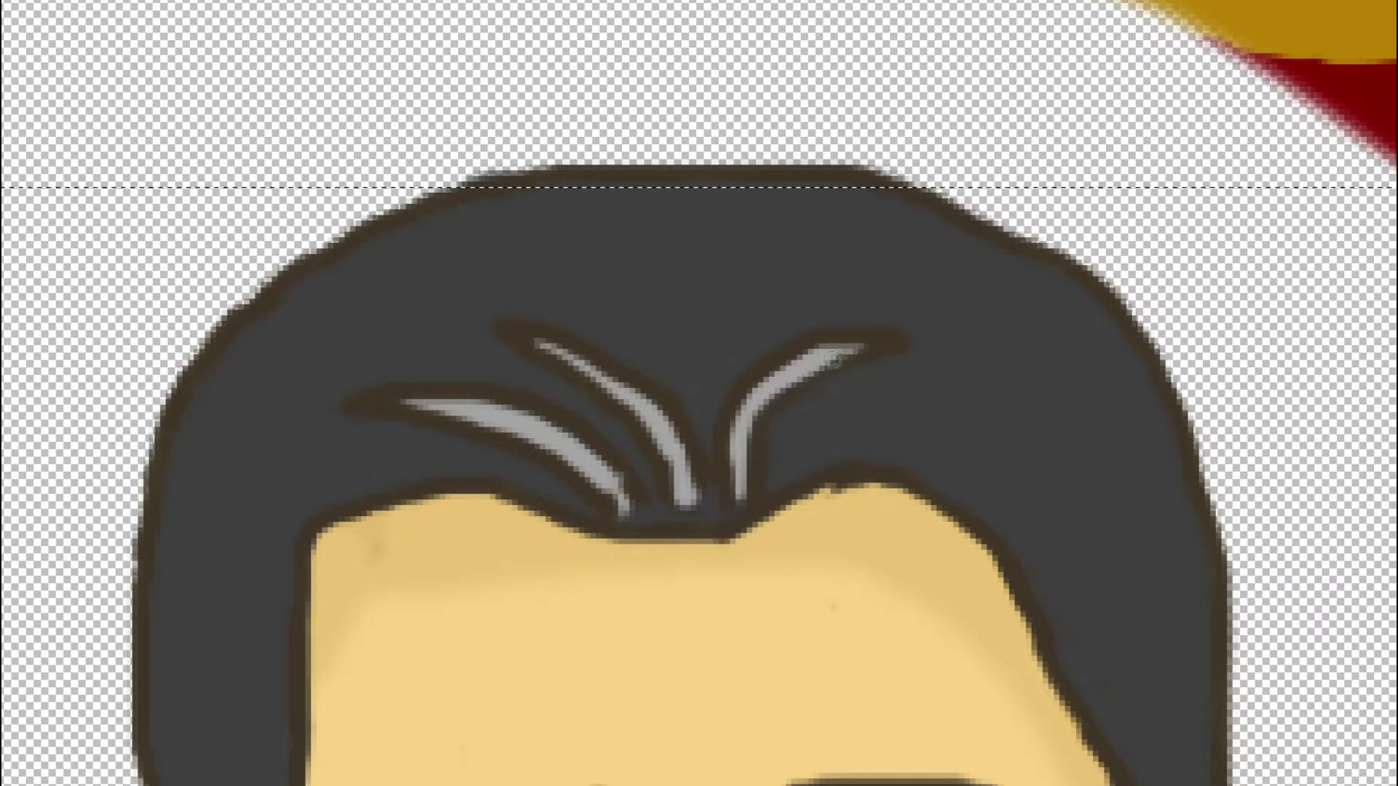
Check the lower face and the whole portrait, and clear the rectangular selection.
scroll(708, 406, "down", 8)
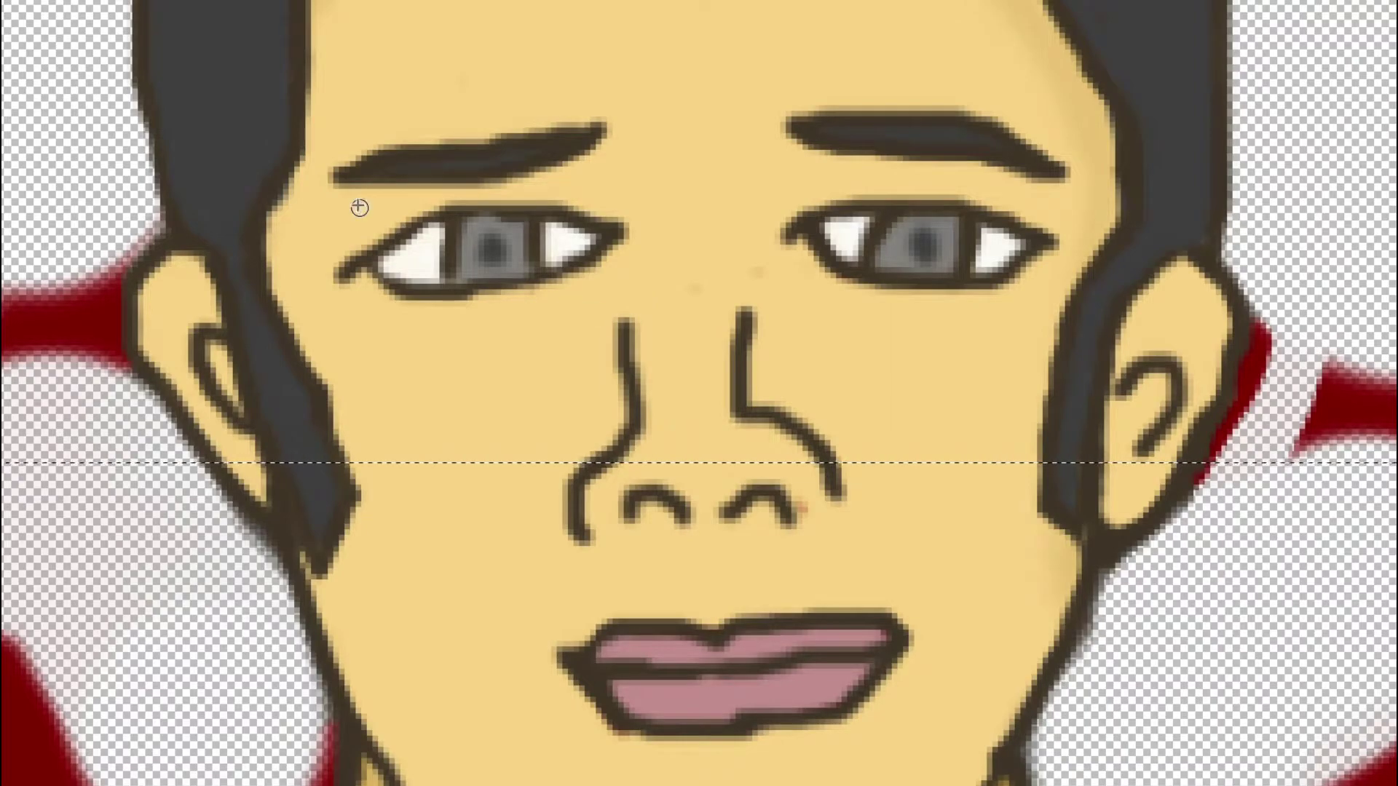
scroll(342, 197, "down", 5)
scroll(340, 196, "up", 2)
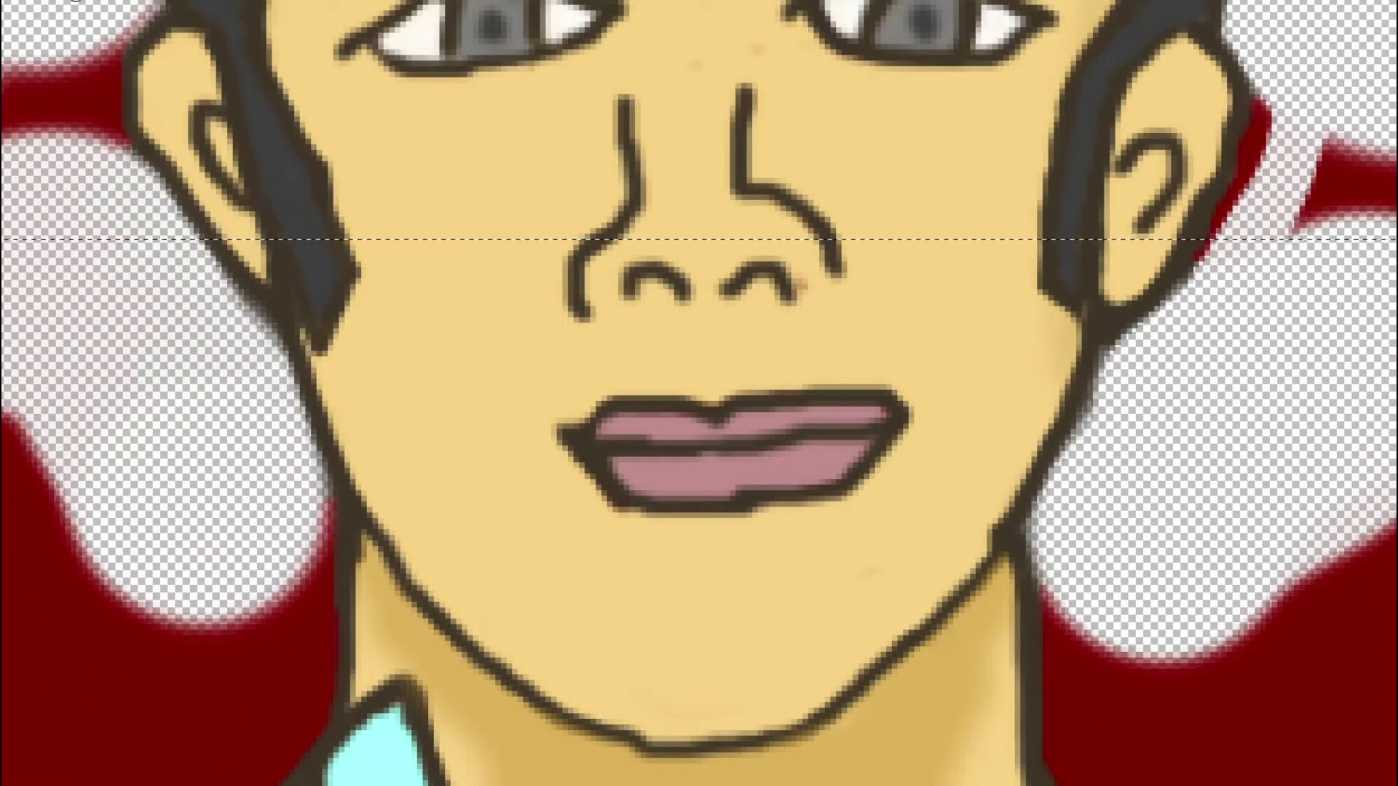
key("ctrl+1")
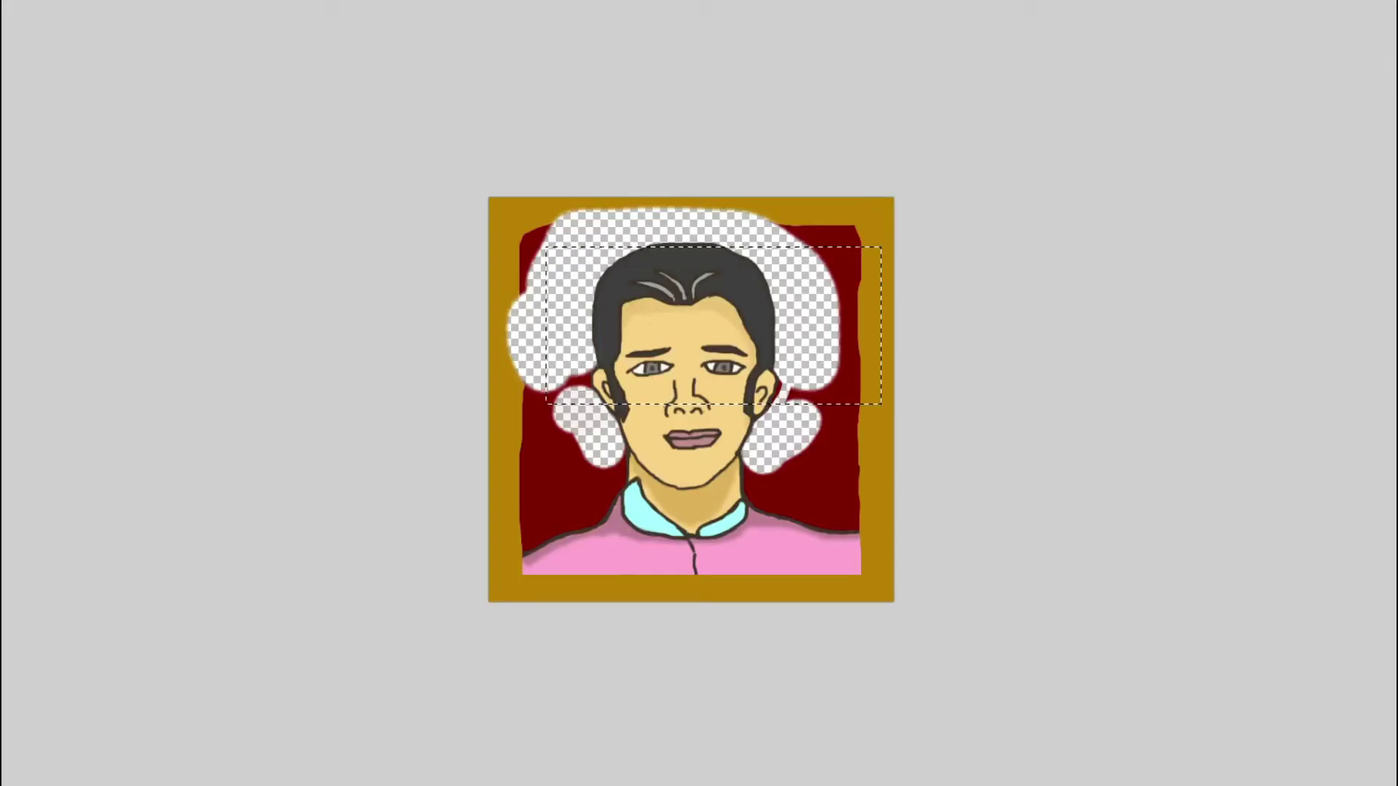
key("ctrl+d")
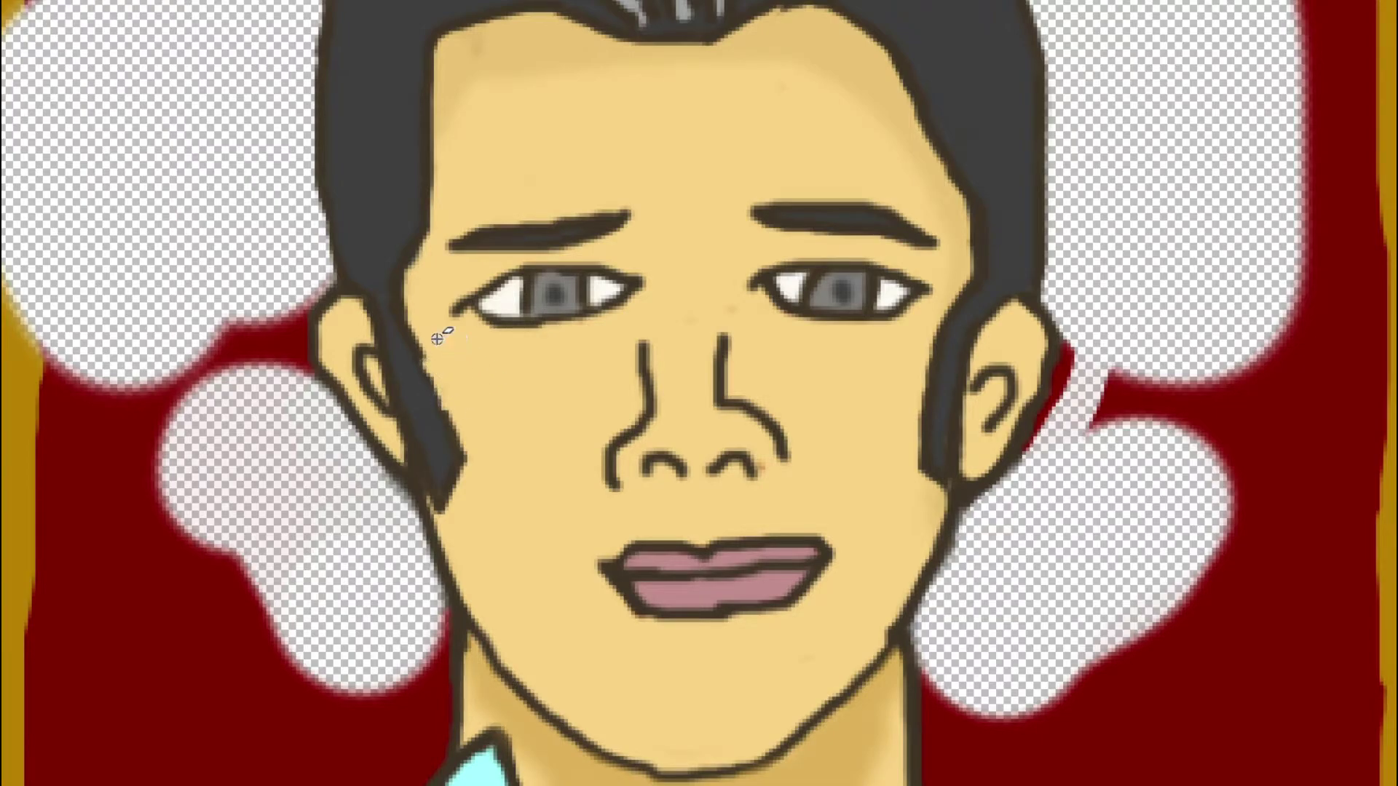
Smooth the jagged inner edge of the sideburn on the portrait's left side by repainting its brown outline.
scroll(1354, 625, "up", 3)
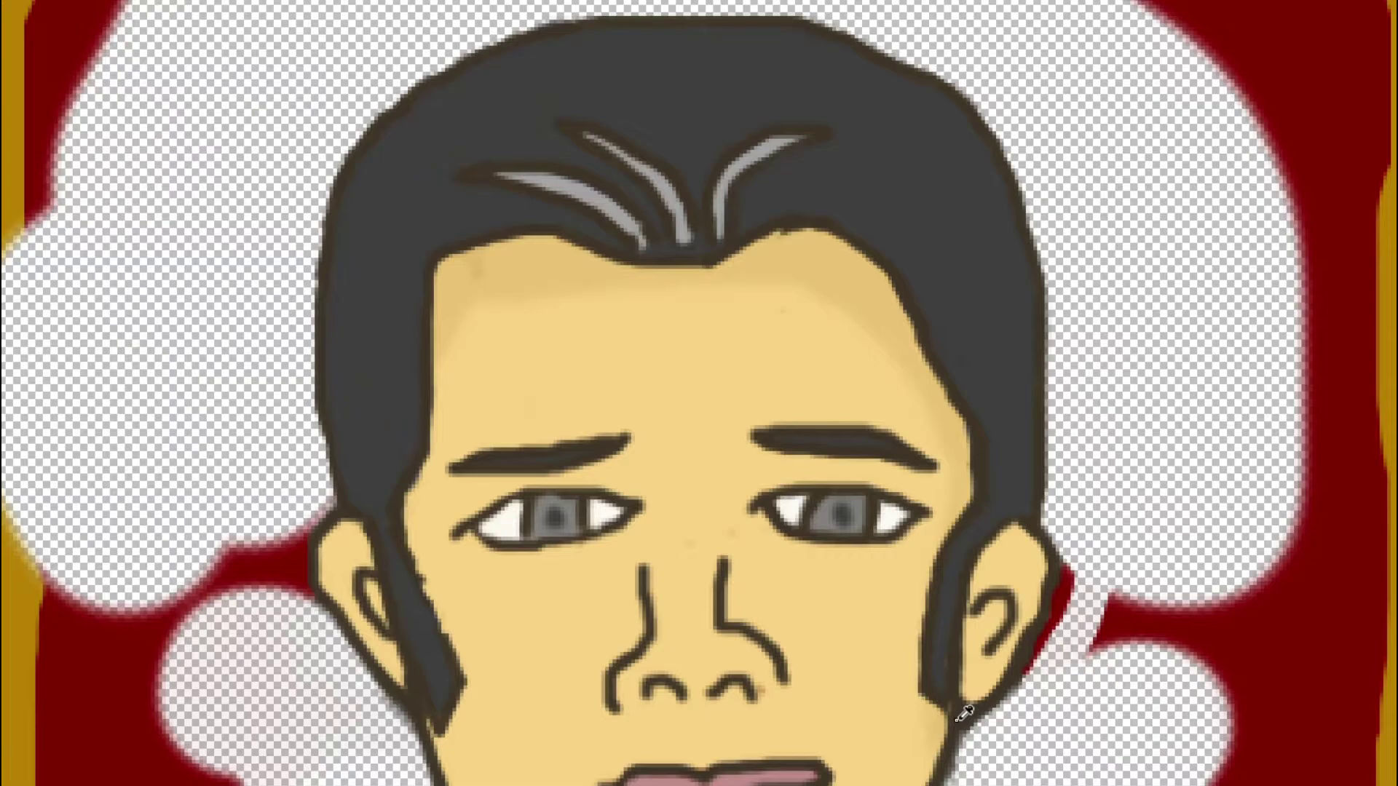
scroll(679, 398, "up", 4)
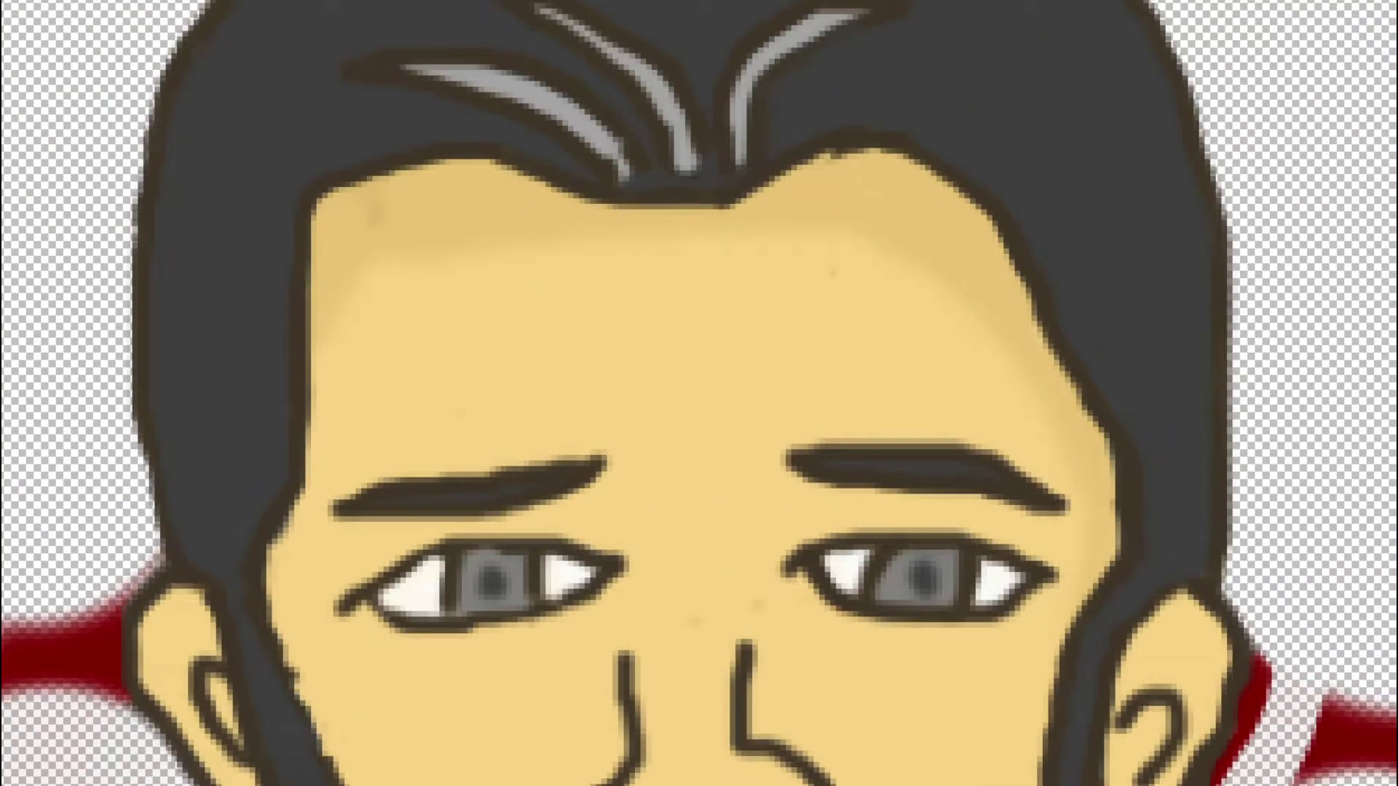
scroll(955, 484, "down", 5)
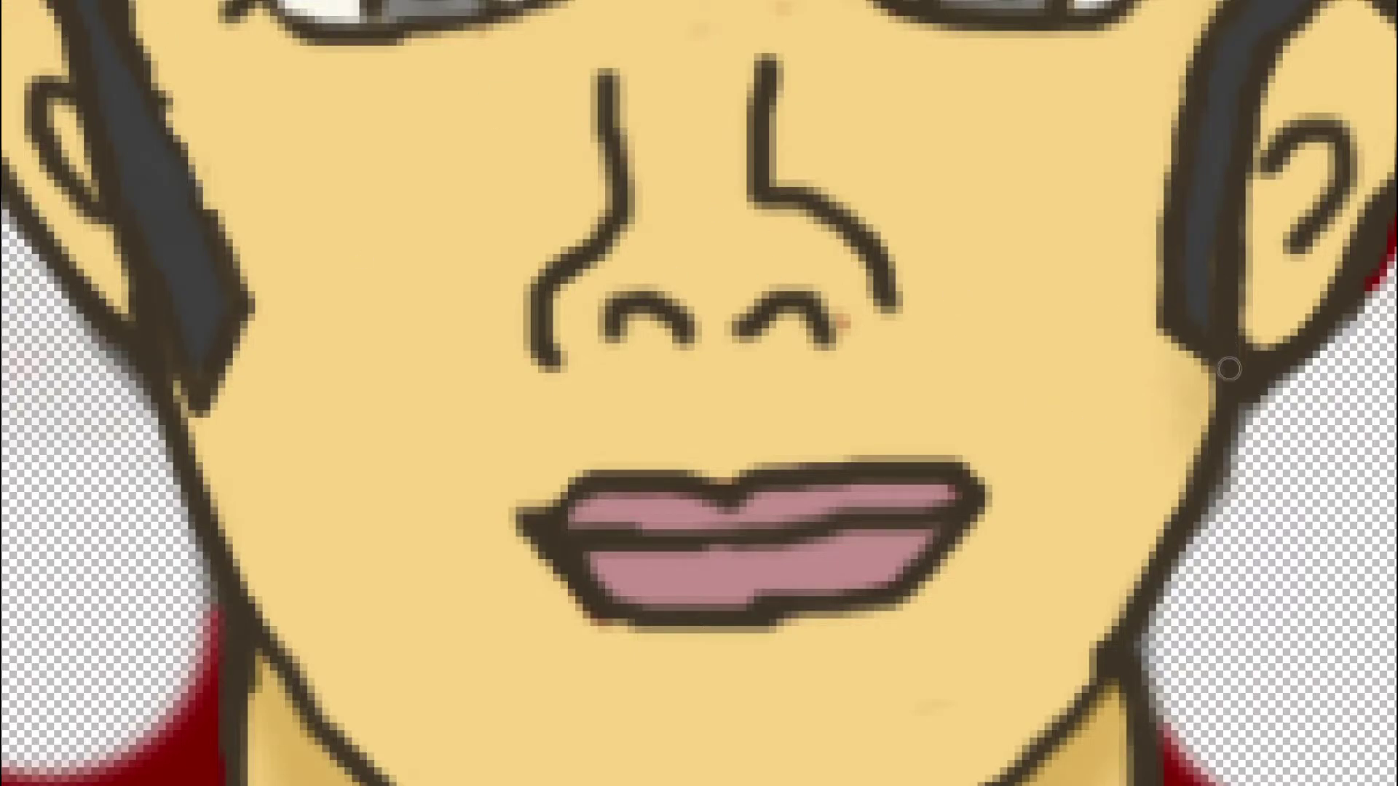
left_click_drag(158, 91, 211, 197)
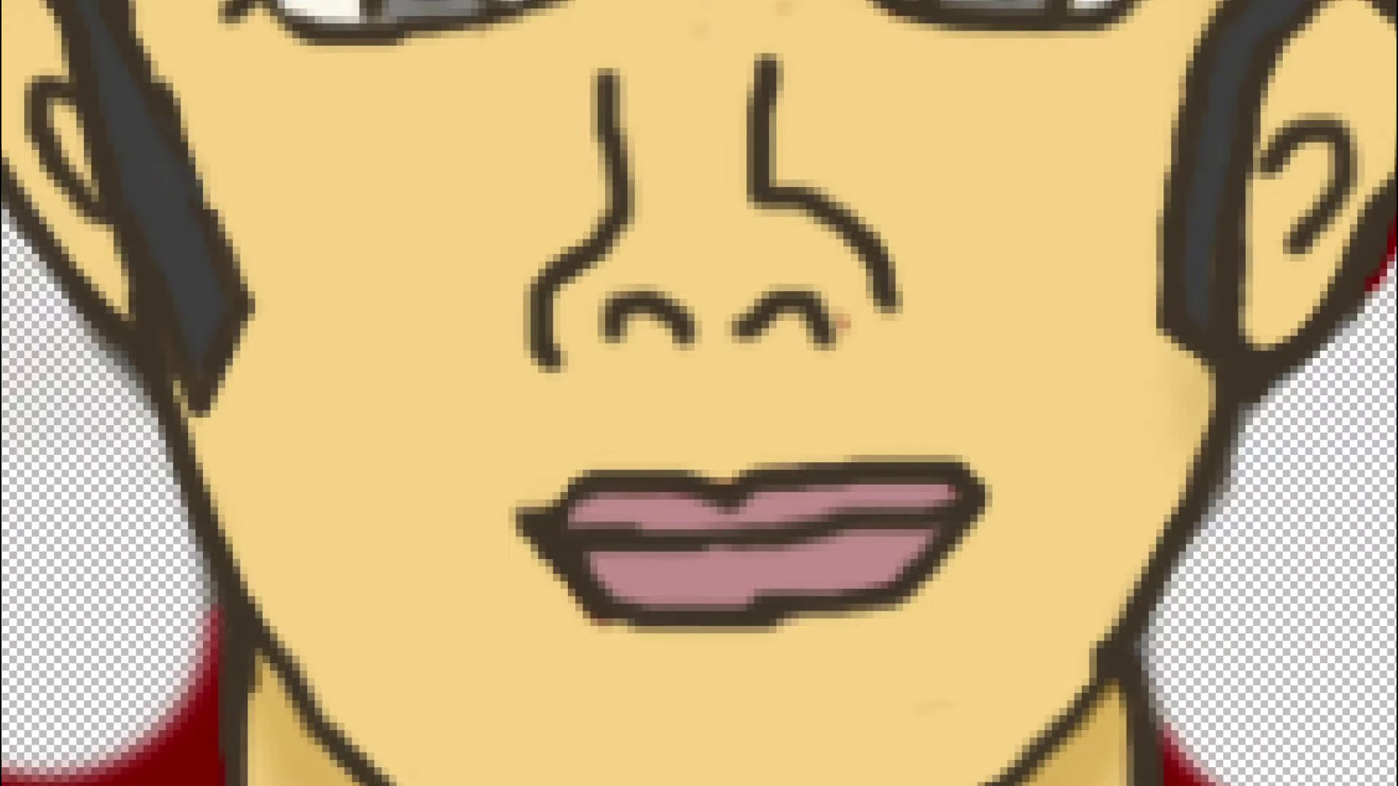
key("ctrl+z")
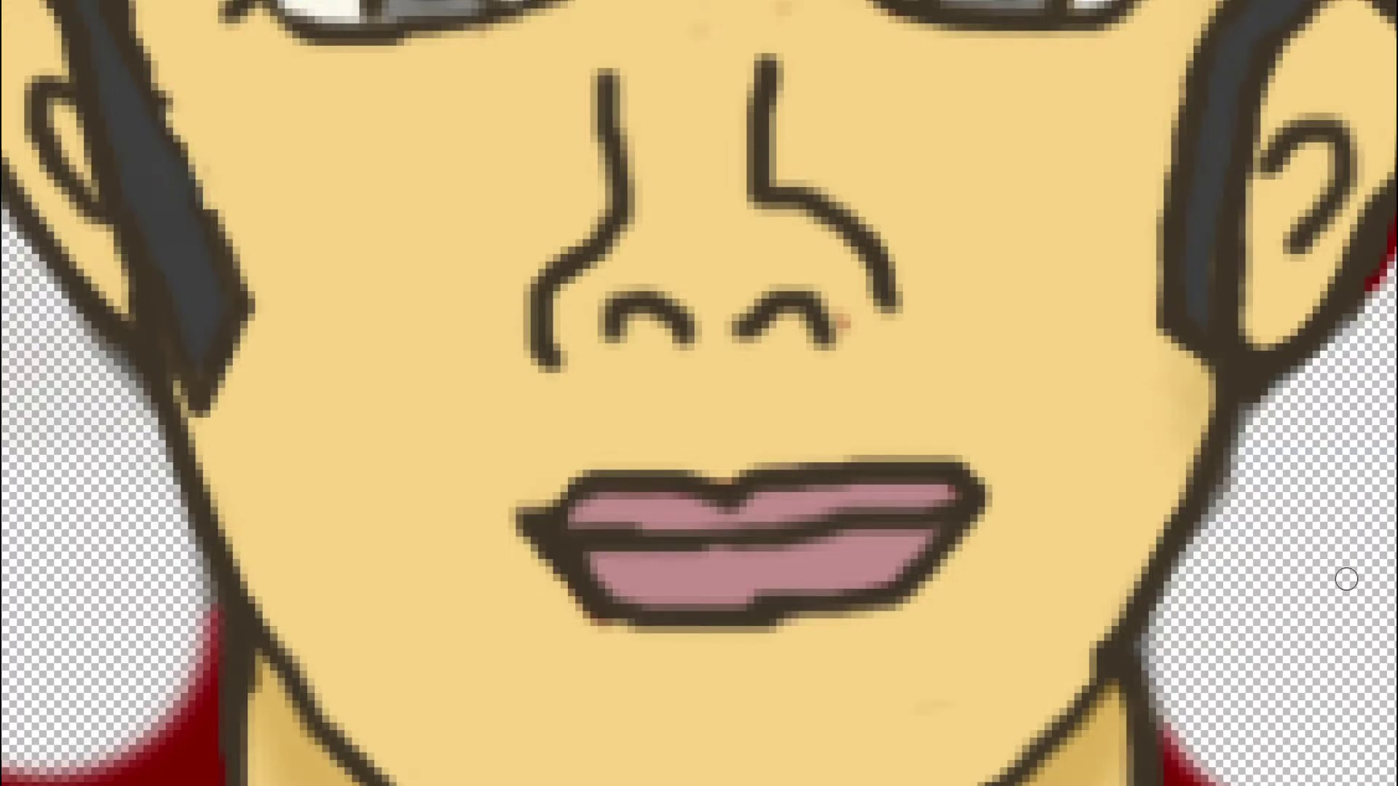
left_click_drag(156, 87, 210, 225)
scroll(211, 222, "up", 3)
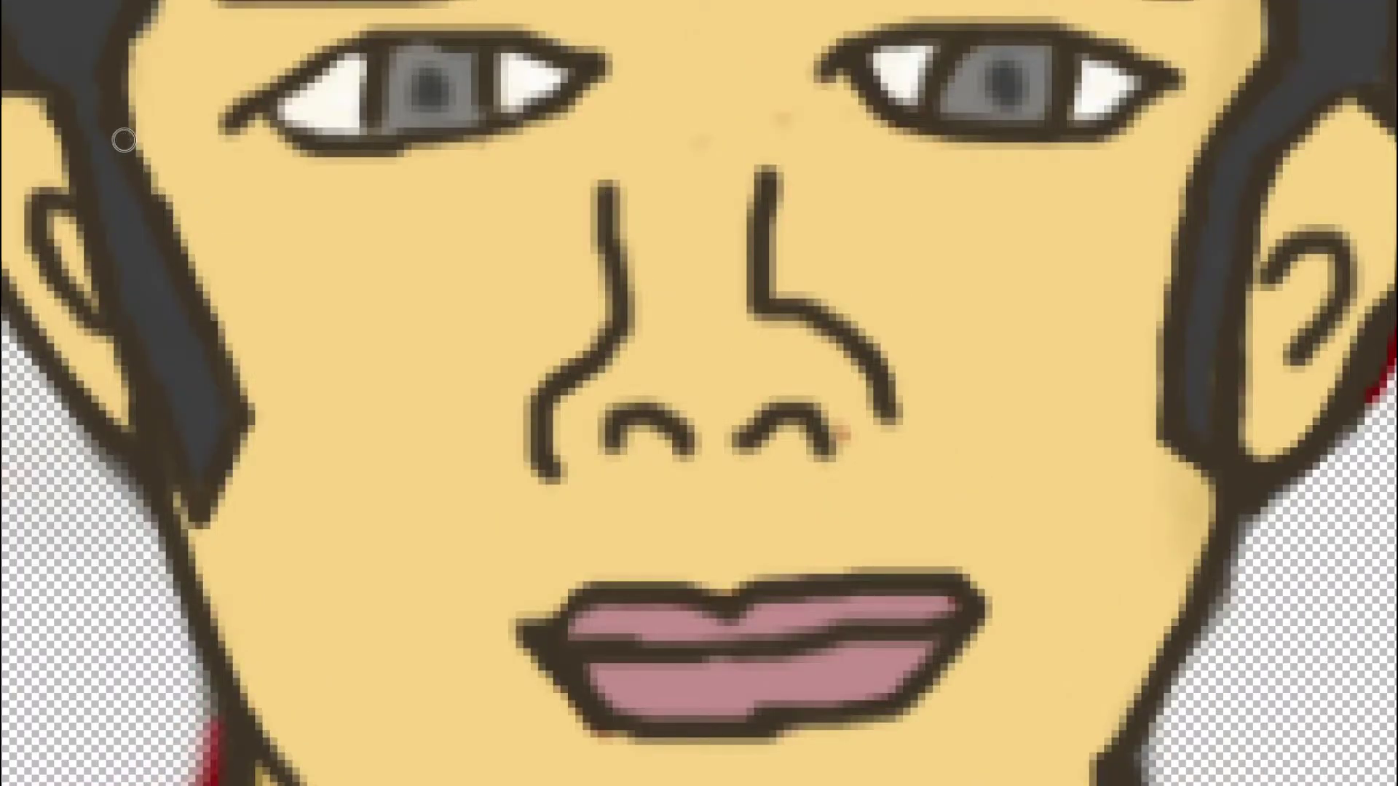
left_click_drag(125, 136, 160, 218)
Inspect the hairline, eyes, nose and both sideburns for remaining uneven outlines.
scroll(162, 222, "up", 3)
scroll(164, 219, "down", 3)
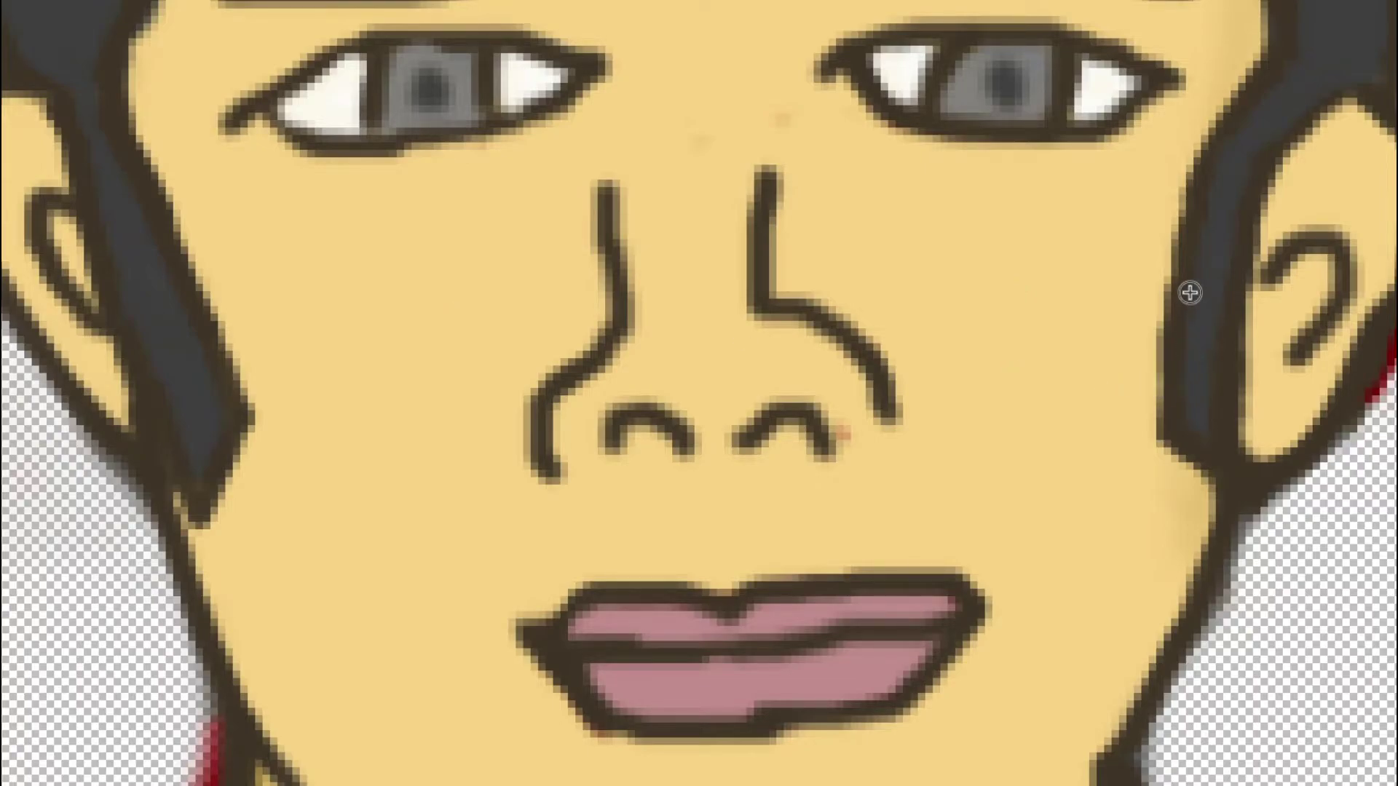
scroll(1189, 292, "up", 8)
scroll(1133, 285, "down", 2)
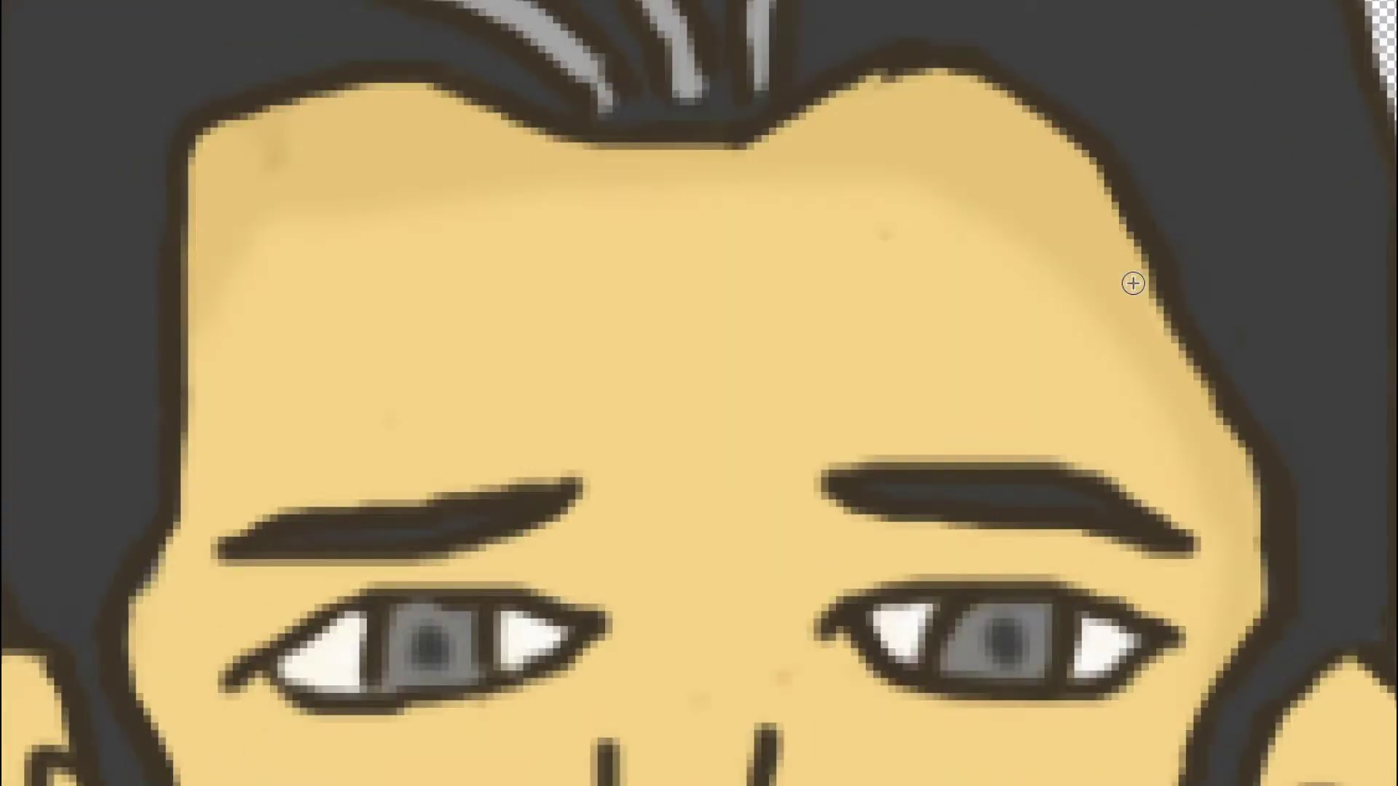
scroll(1133, 284, "up", 3)
scroll(1133, 284, "down", 2)
scroll(1132, 283, "up", 1)
scroll(1132, 285, "down", 7)
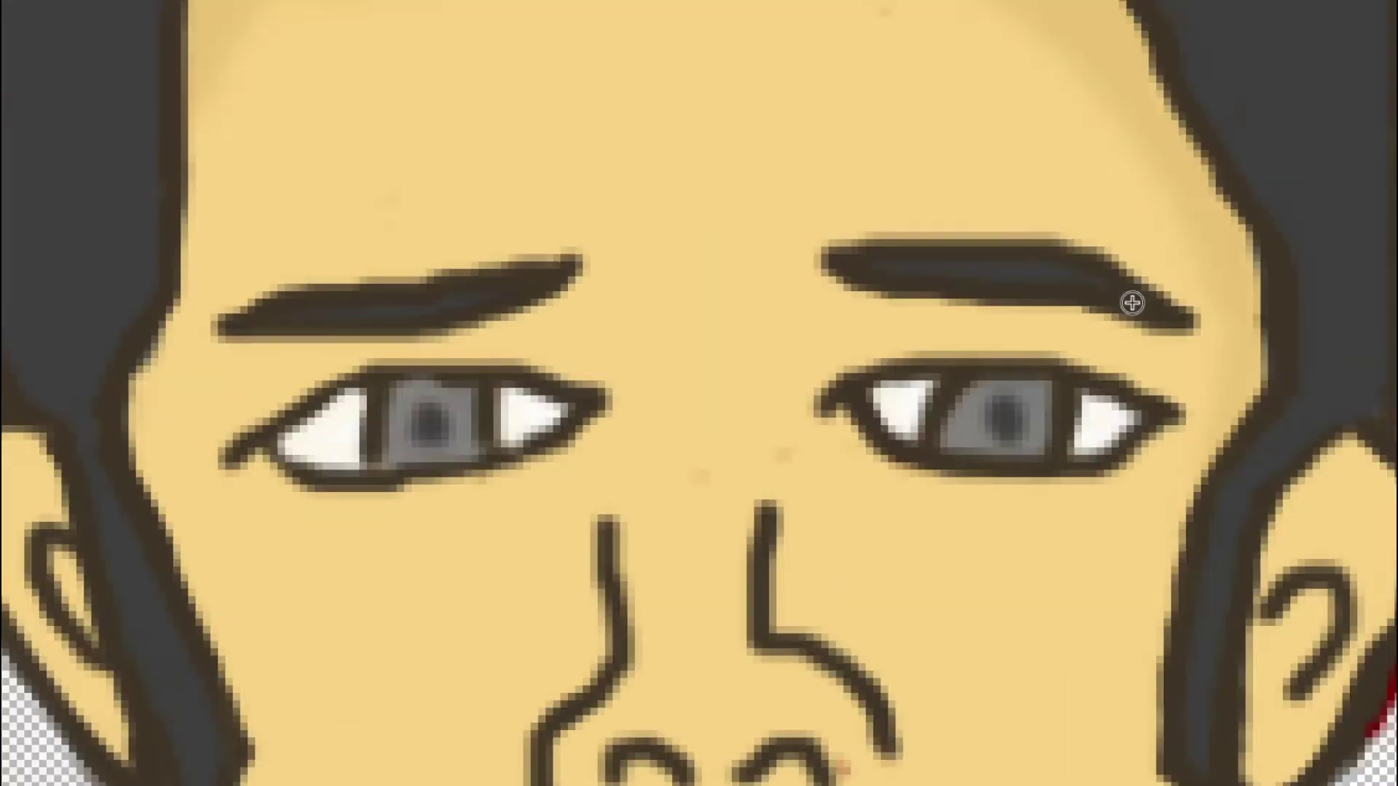
scroll(1129, 312, "up", 2)
scroll(814, 297, "up", 5)
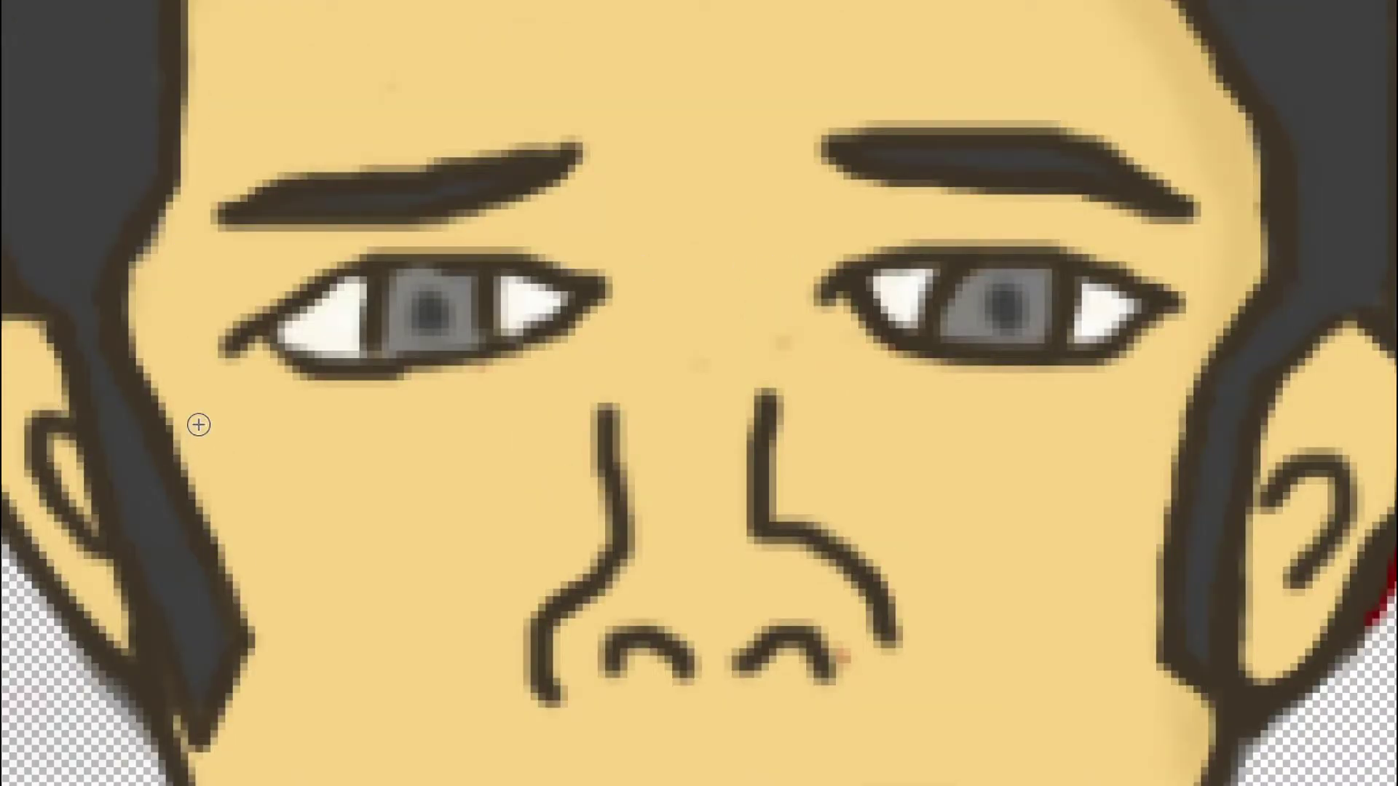
Check the lips, nose, eyes, sideburns and front strands, and compare the hair with the reference photo of the man in sunglasses.
scroll(200, 419, "down", 3)
scroll(923, 618, "down", 2)
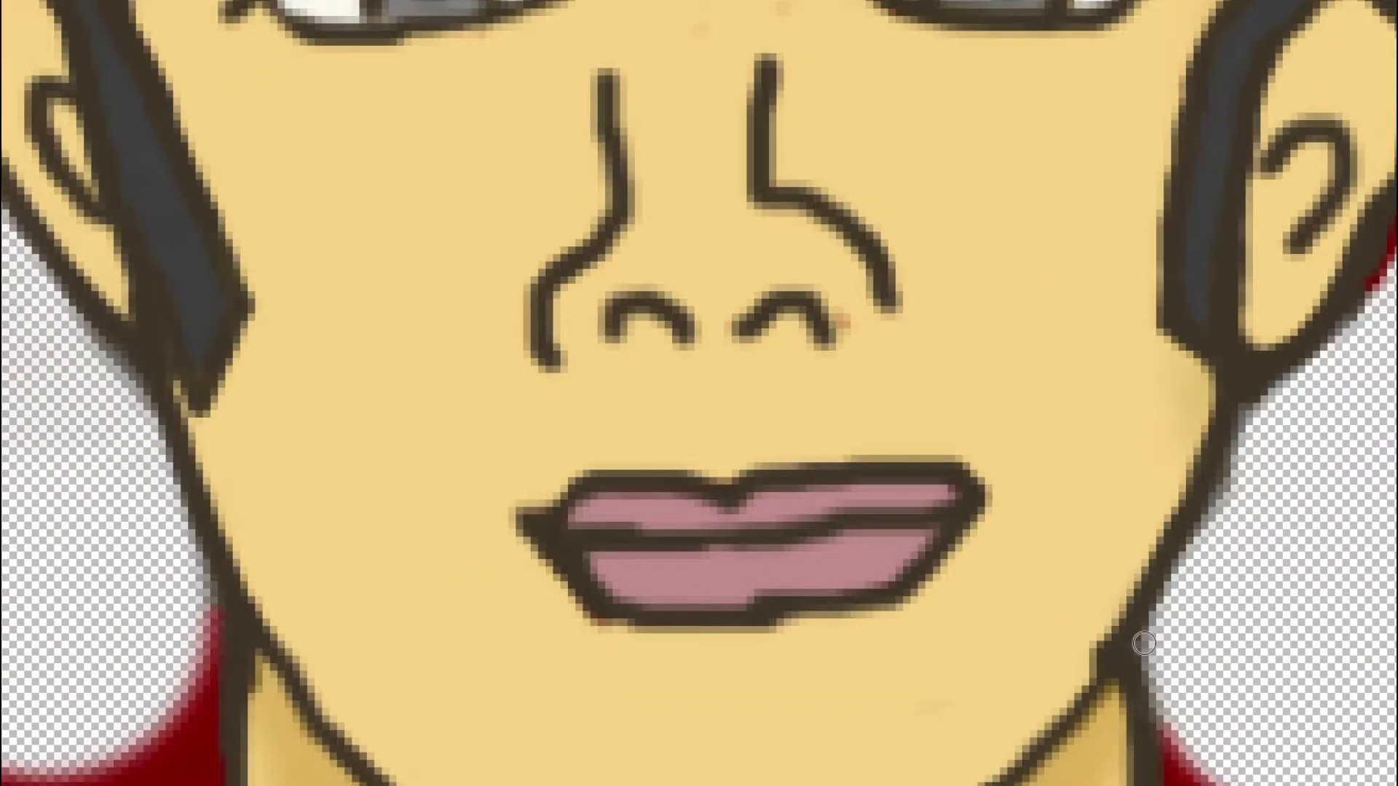
left_click_drag(1344, 681, 1344, 601)
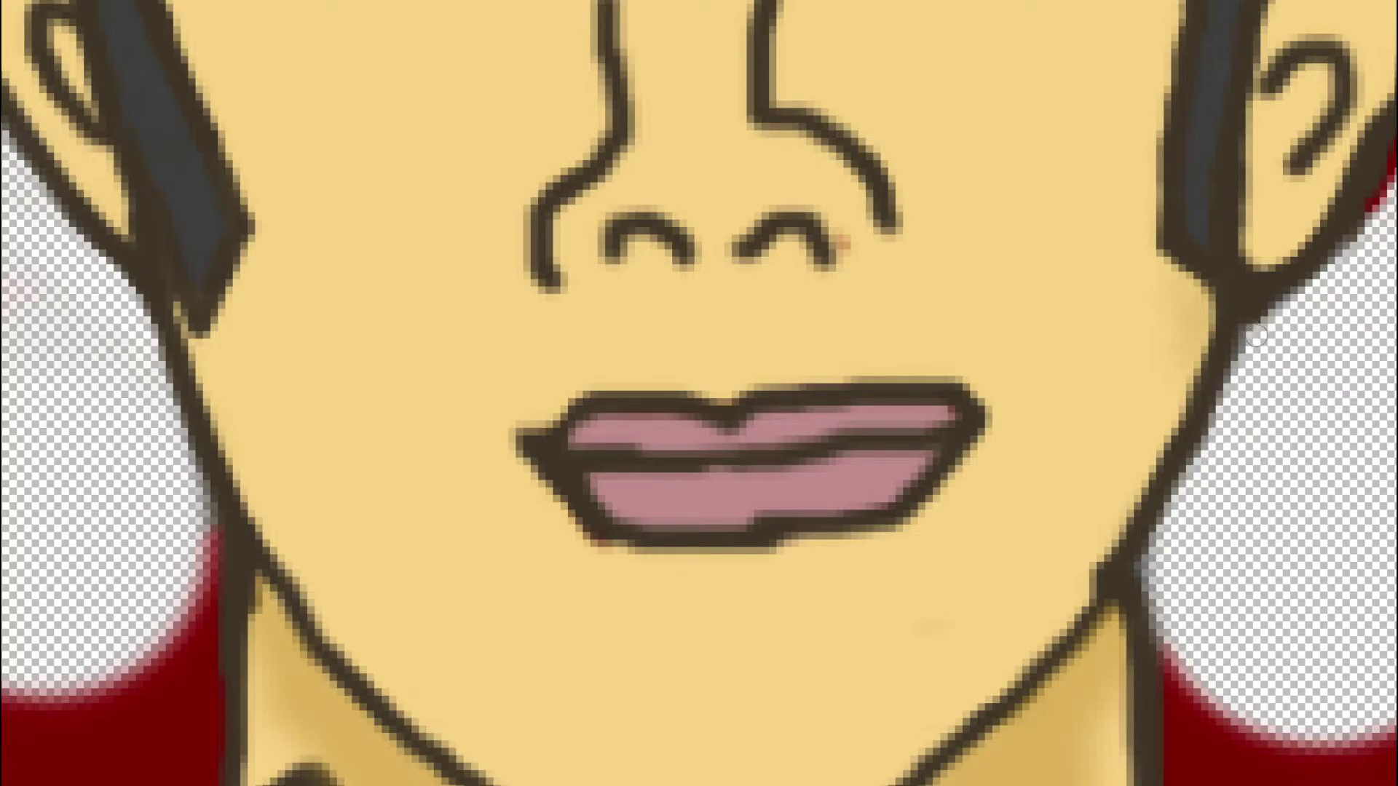
scroll(1358, 343, "up", 3)
scroll(1358, 348, "up", 3)
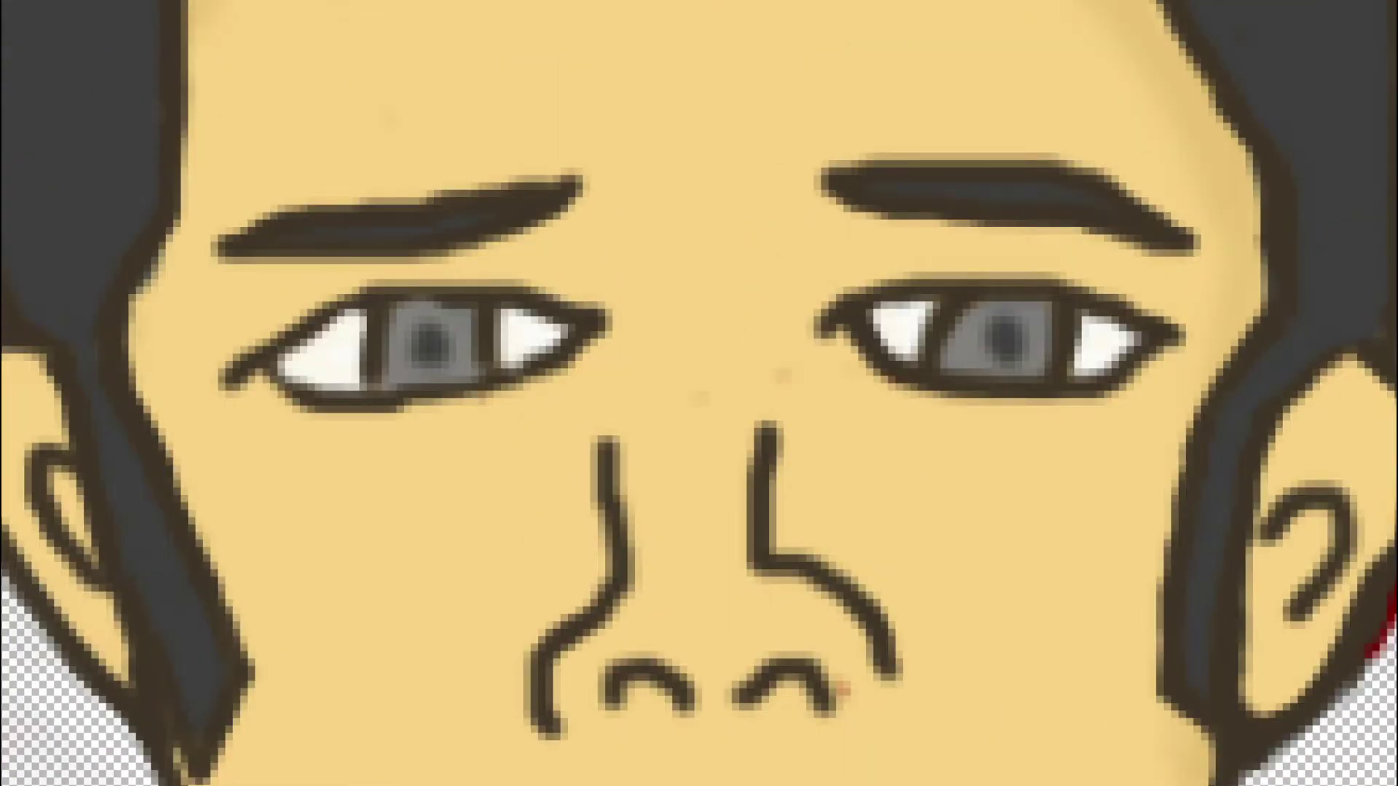
scroll(1384, 445, "up", 12)
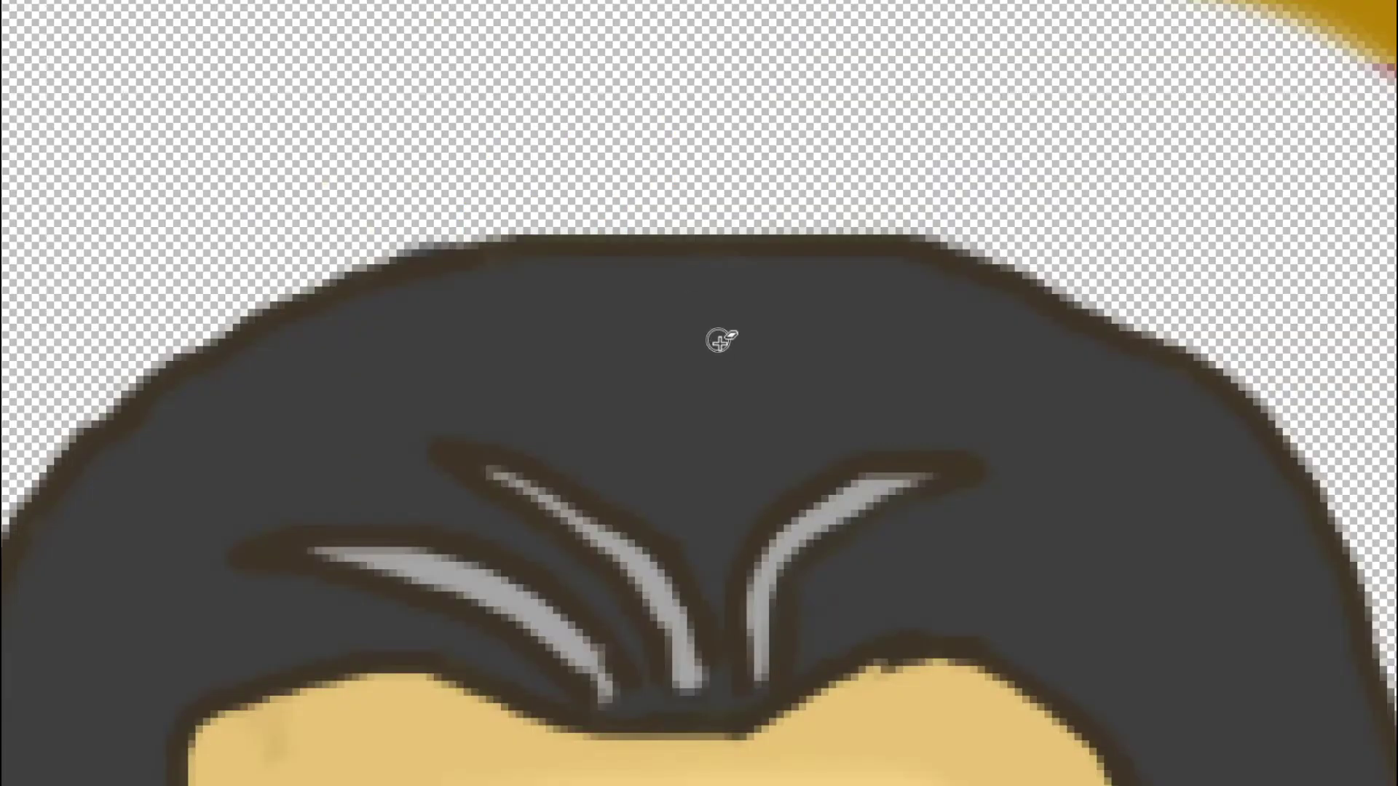
scroll(715, 379, "up", 3)
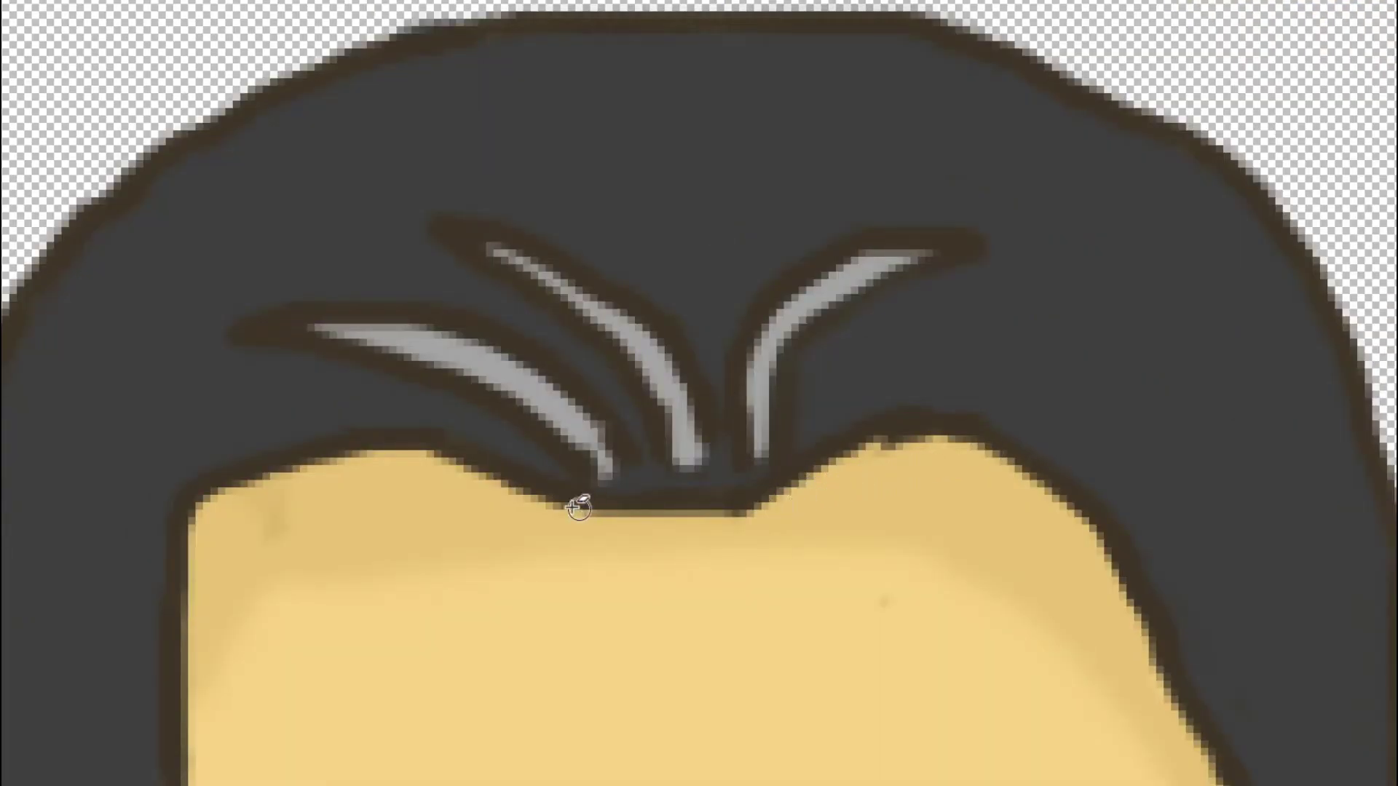
scroll(481, 399, "down", 4)
scroll(481, 399, "up", 2)
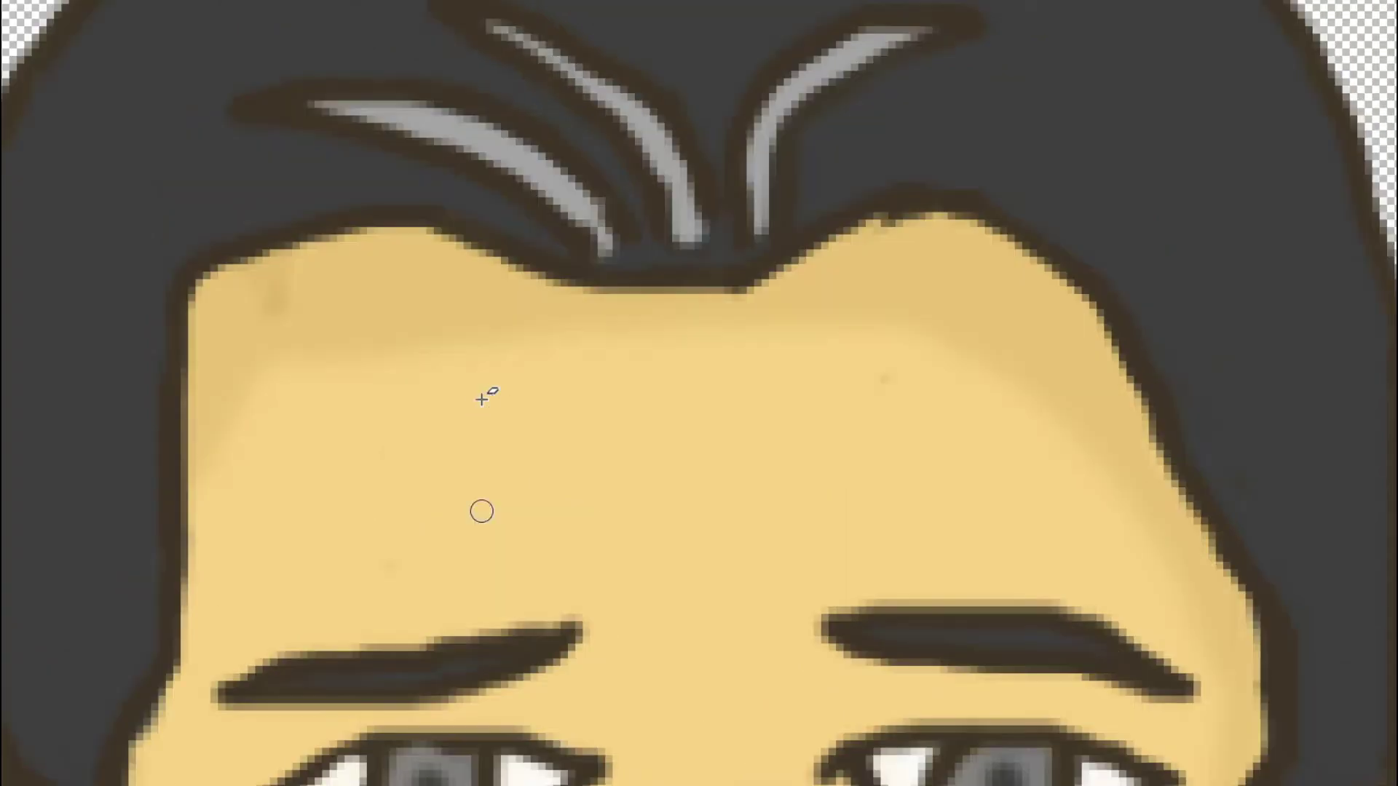
scroll(532, 335, "up", 3)
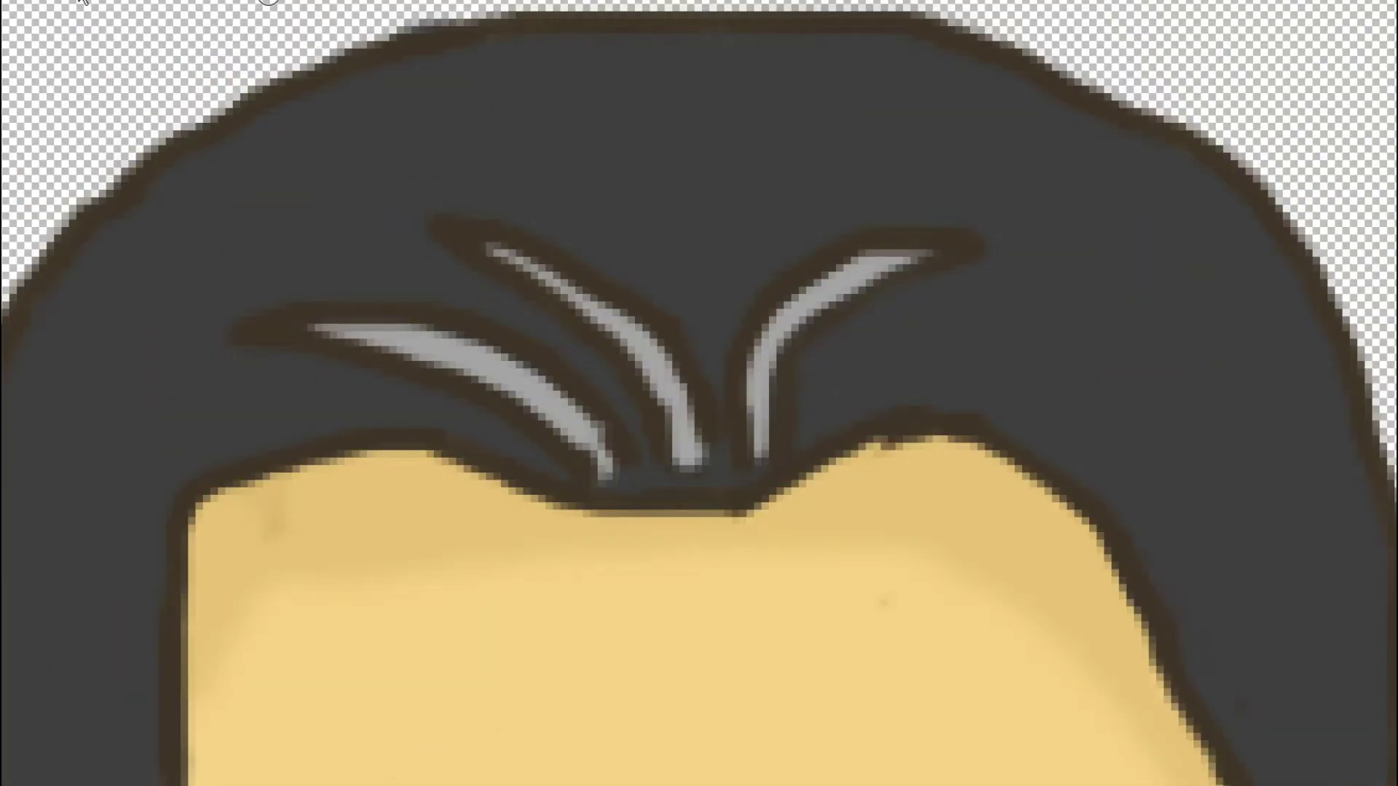
Paint the transparent background beside the head's left side dark red, undoing the strokes that cover the ear and the area above the hair.
key("ctrl+0")
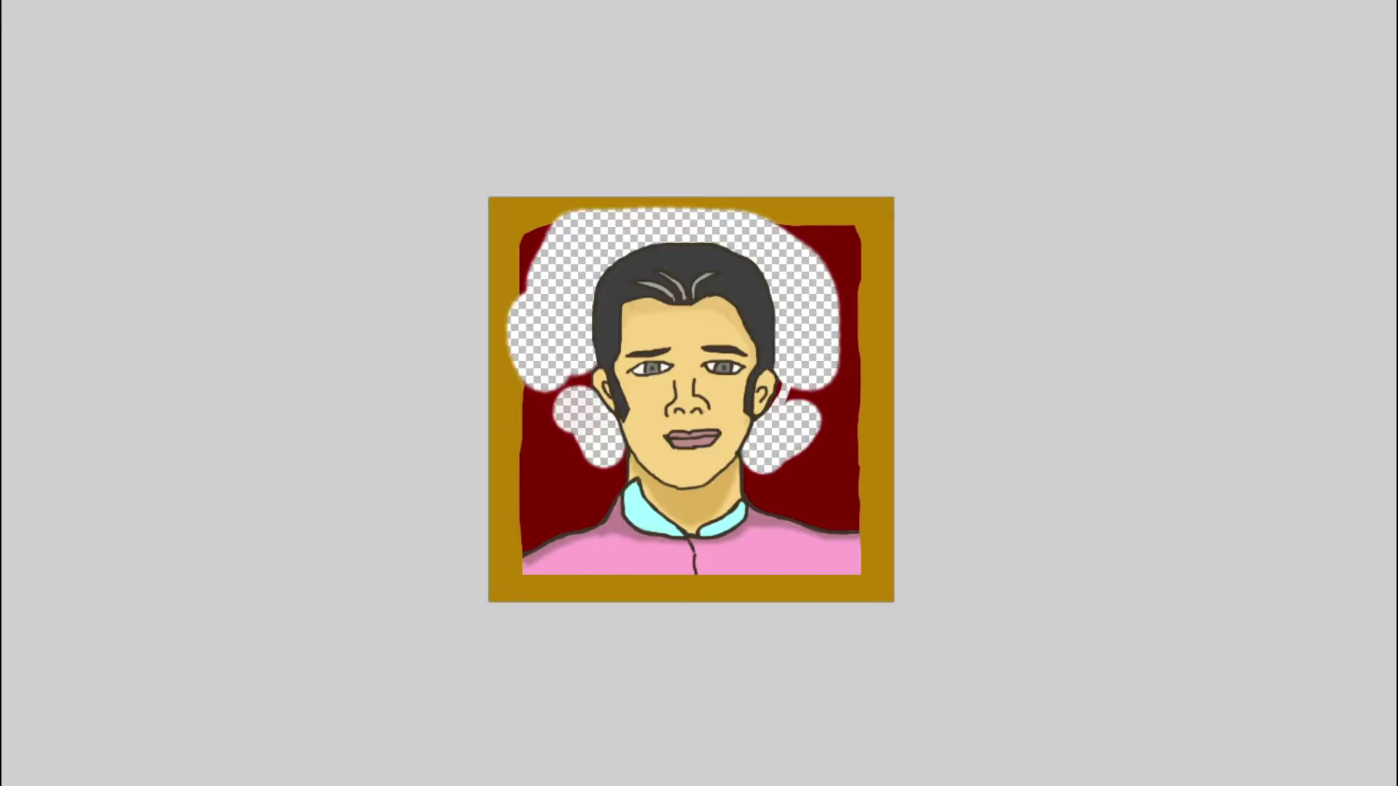
key("plus")
key("plus")
scroll(593, 234, "down", 3)
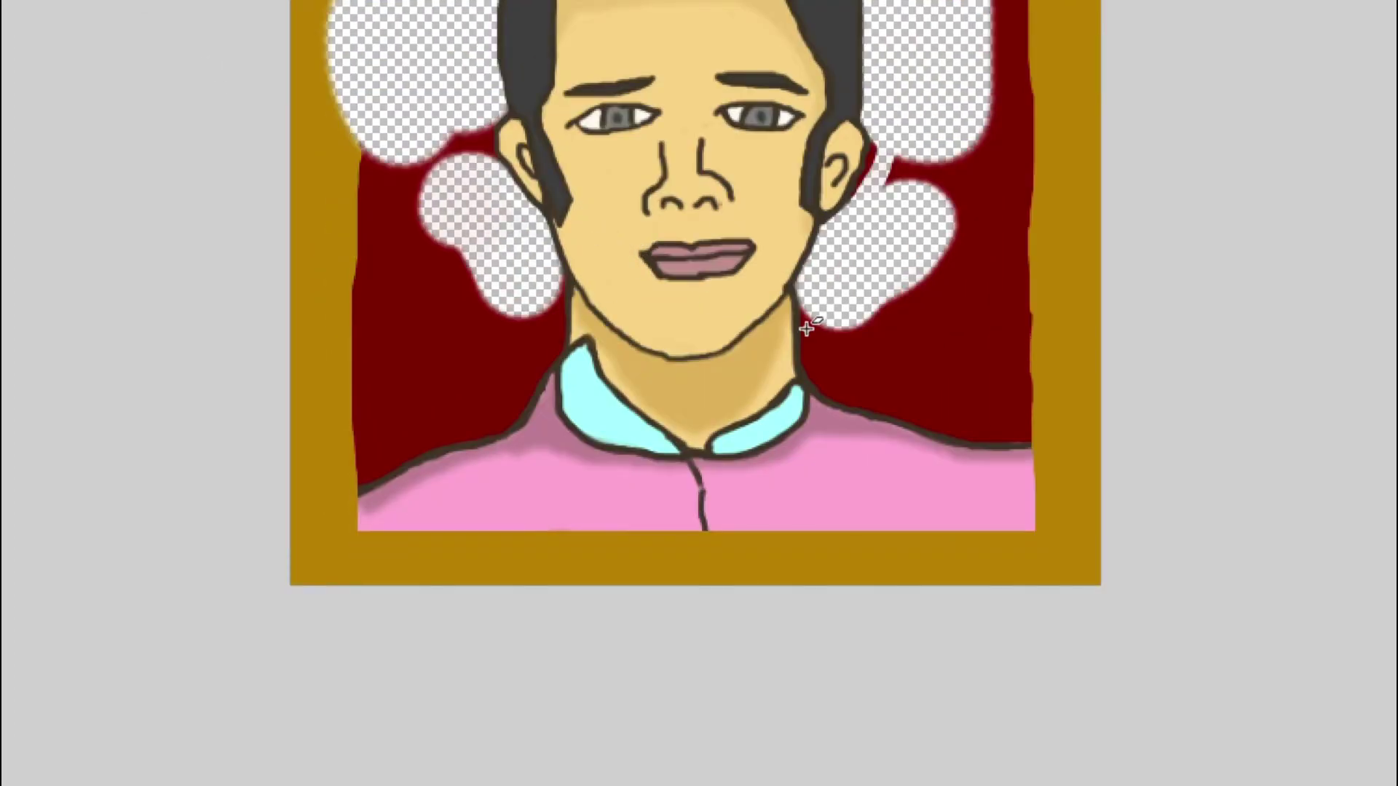
scroll(805, 327, "up", 3)
scroll(807, 329, "down", 3)
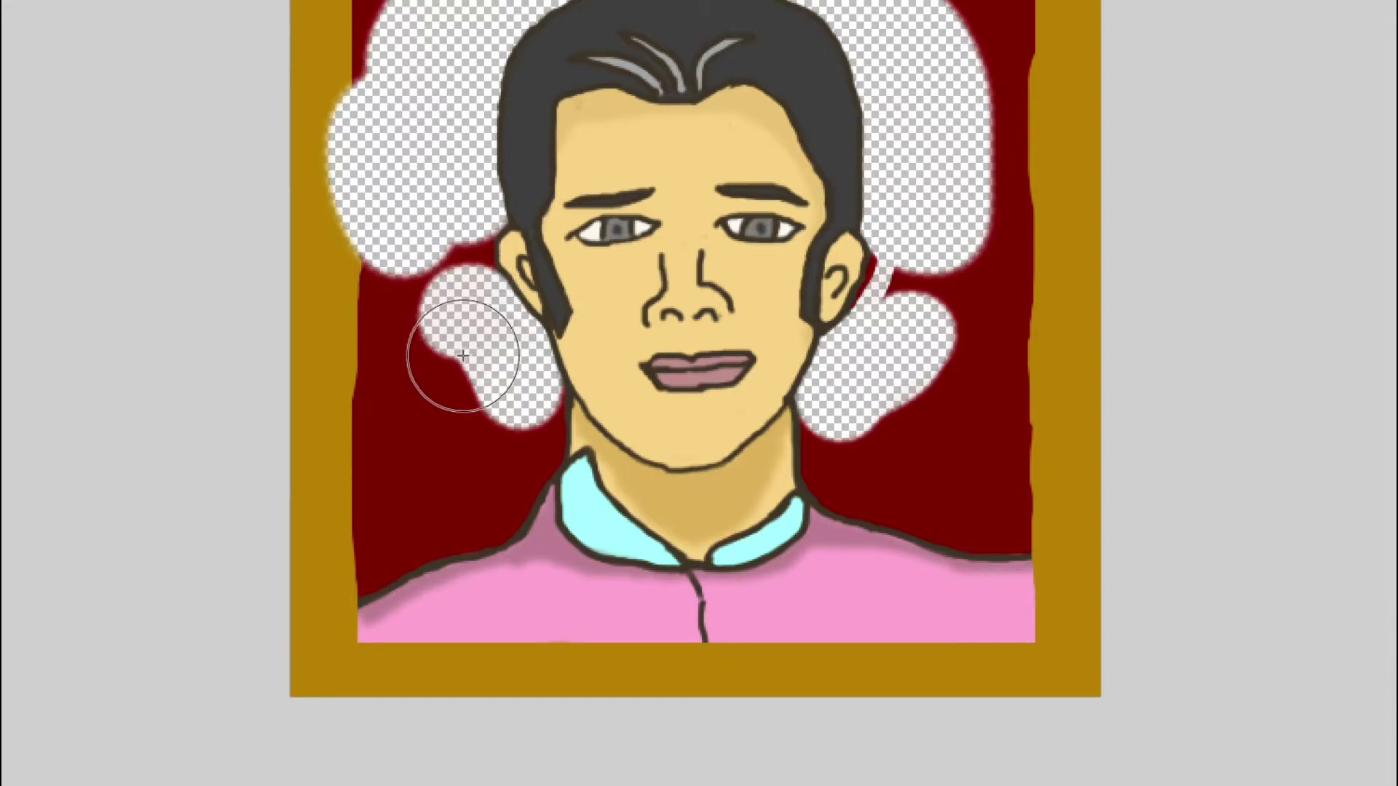
mouse_move(459, 352)
left_mouse_down()
mouse_move(415, 156)
mouse_move(426, 134)
mouse_move(624, 38)
mouse_move(837, 131)
left_mouse_up()
scroll(426, 133, "up", 2)
mouse_move(477, 204)
left_mouse_down()
mouse_move(484, 311)
mouse_move(513, 371)
left_mouse_up()
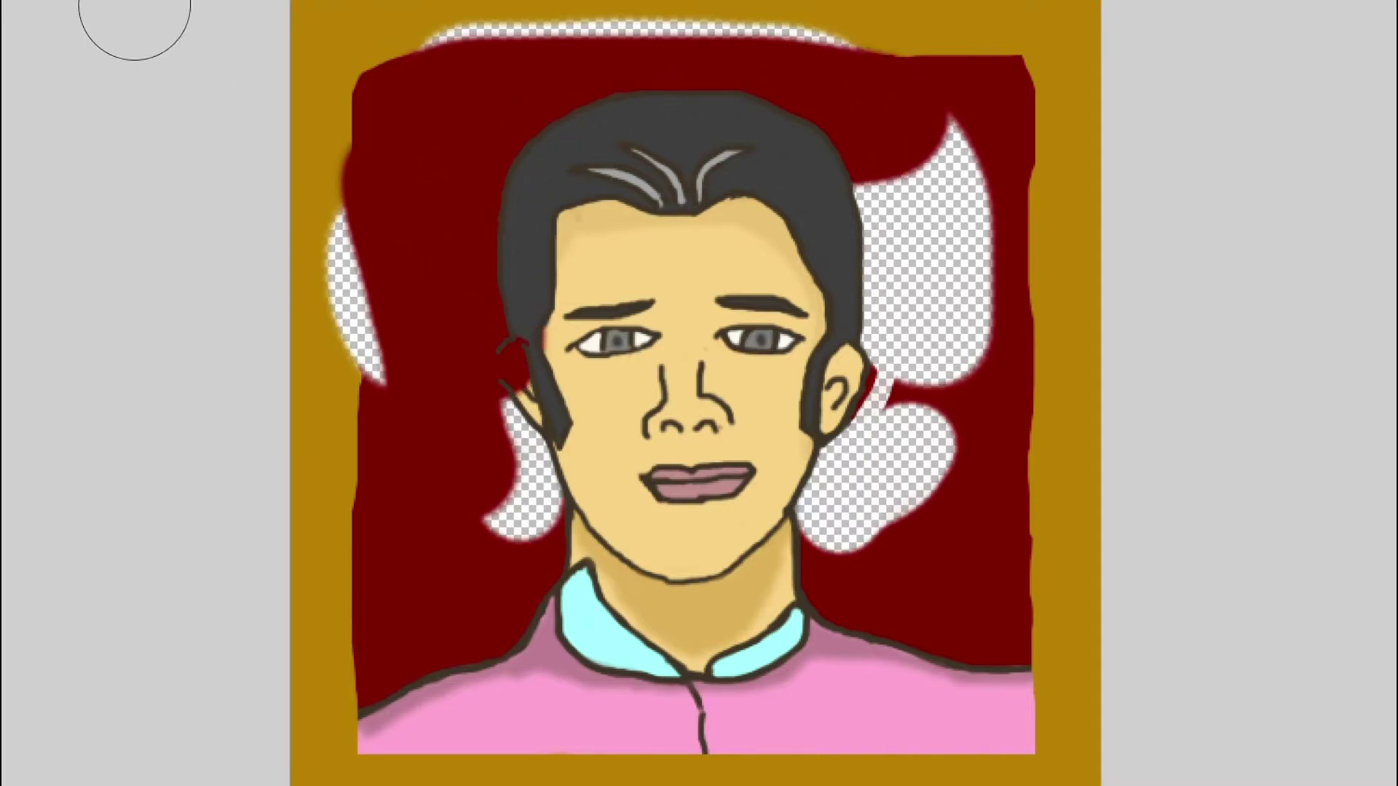
key("ctrl+z")
key("ctrl+z")
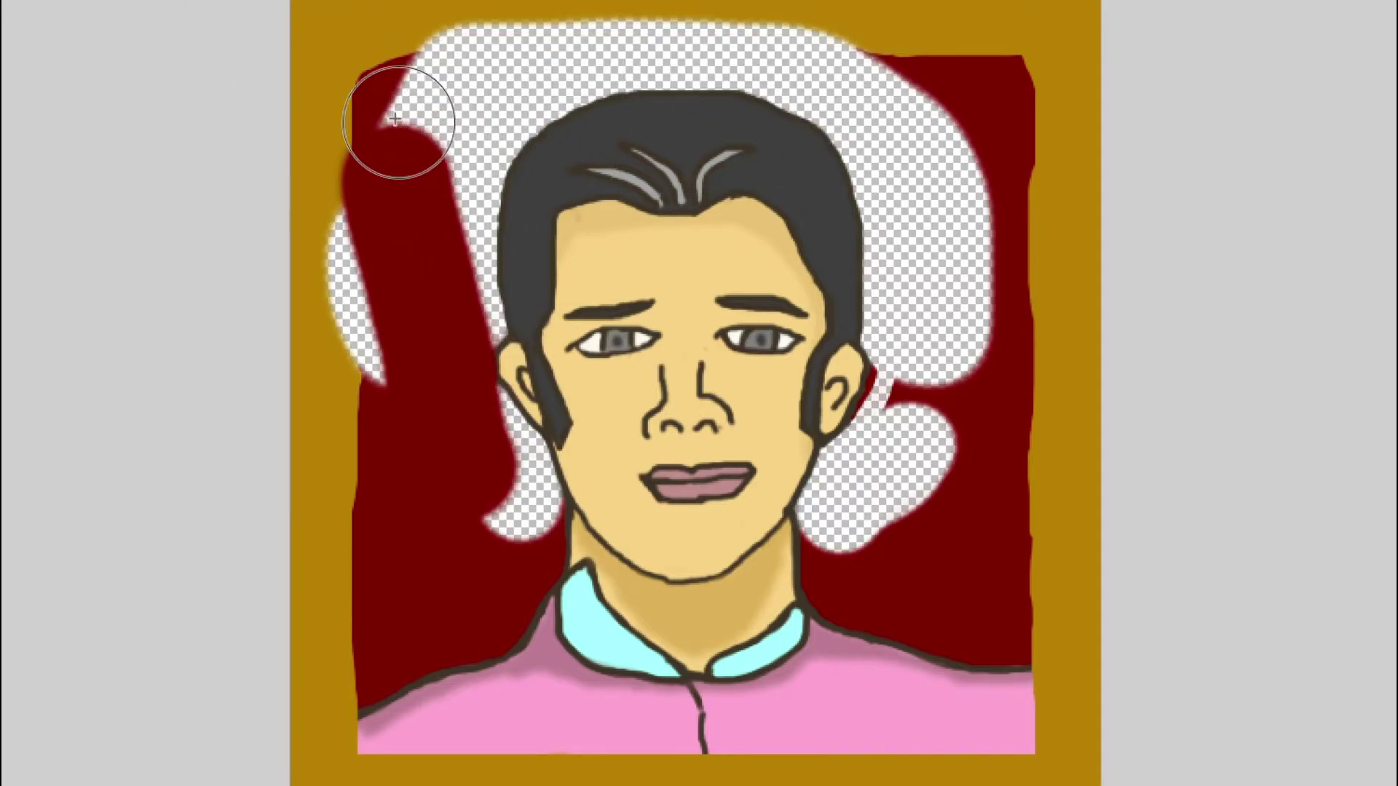